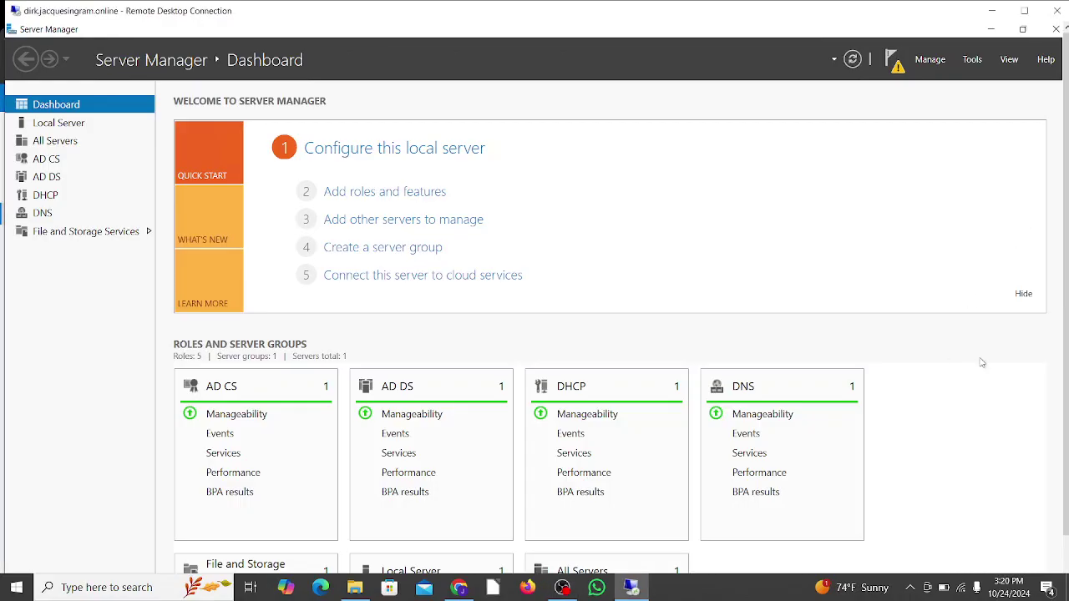
# Open the Forwarders properties of the local DNS server in DNS Manager.
pyautogui.click(968, 62)
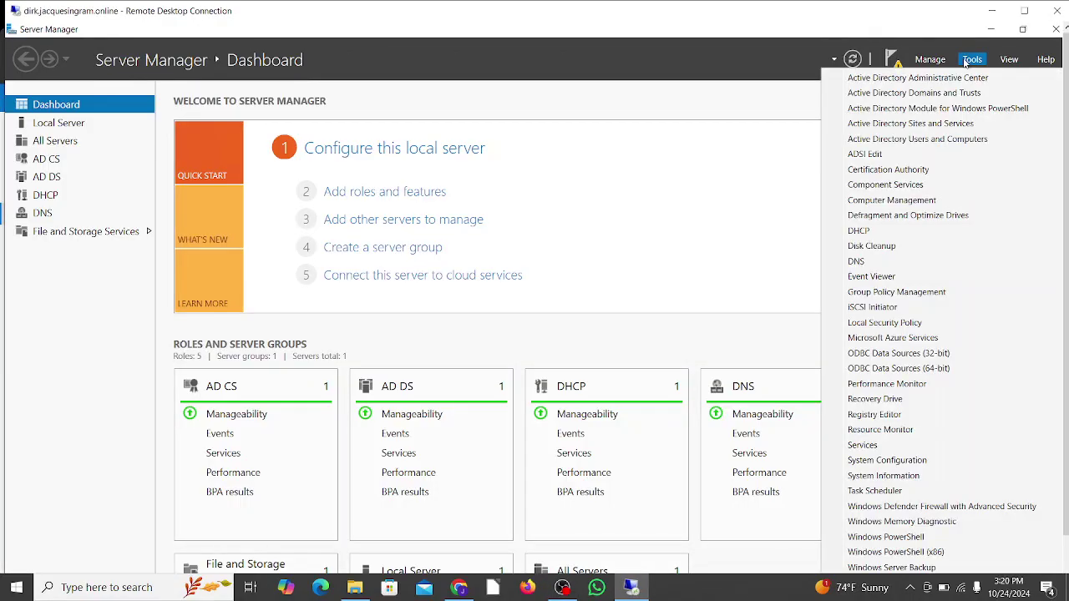
pyautogui.click(880, 266)
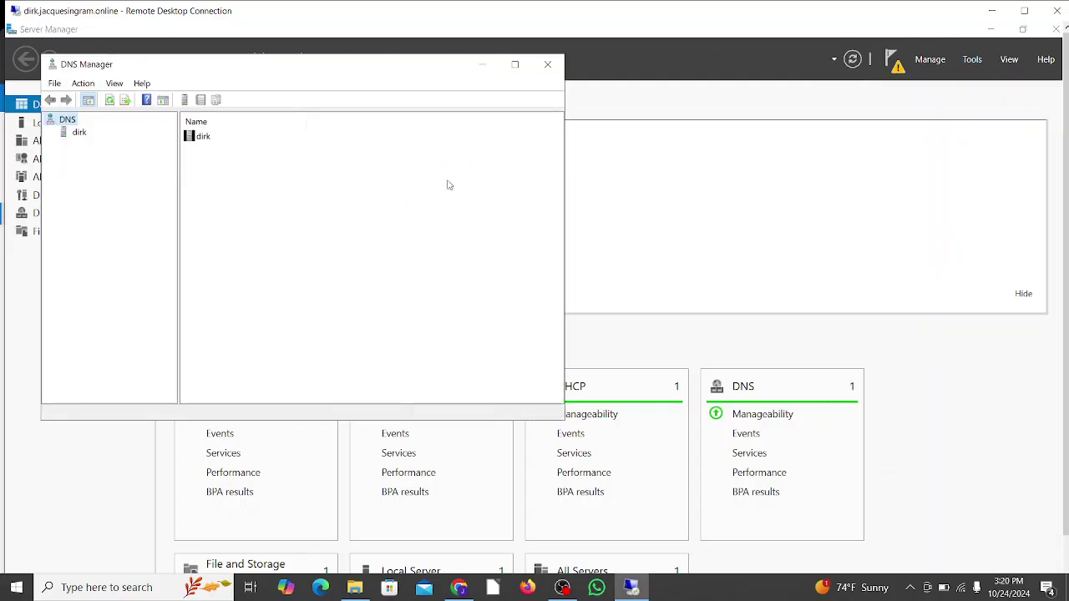
pyautogui.doubleClick(192, 138)
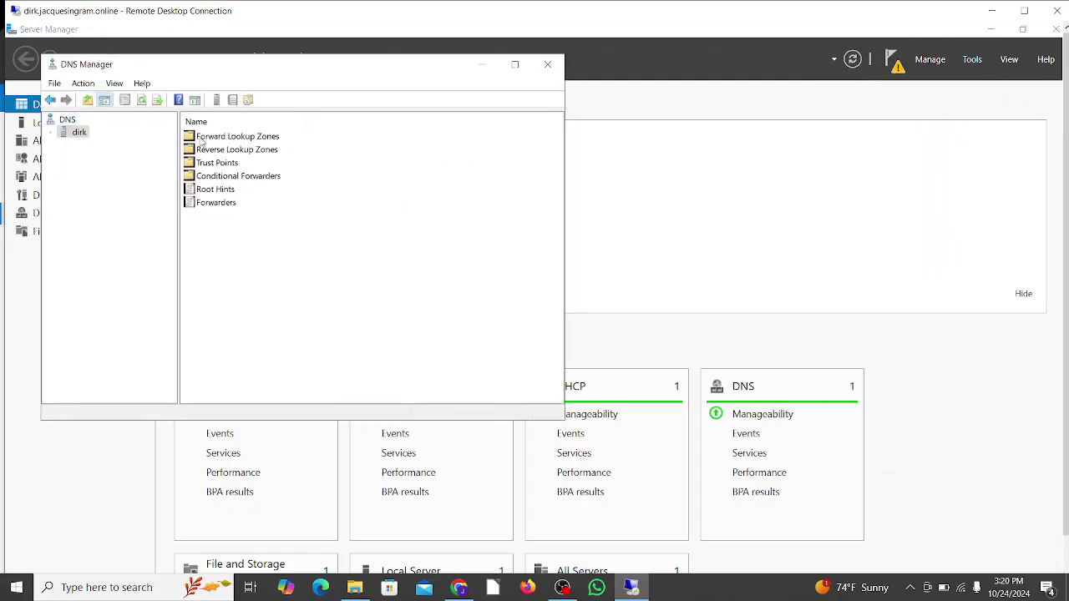
pyautogui.doubleClick(230, 204)
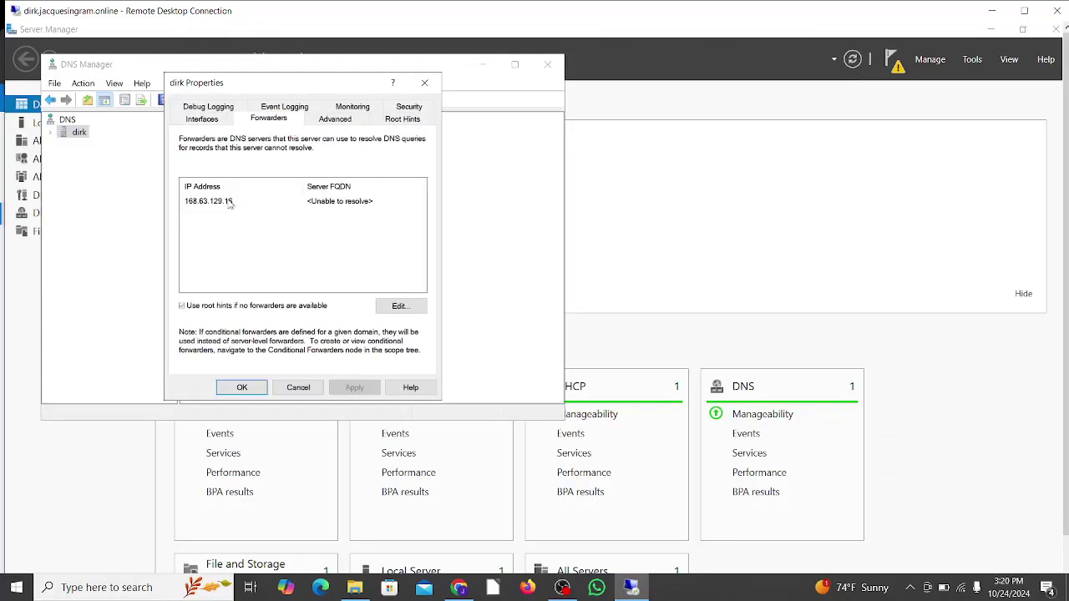
# Replace the existing DNS forwarder address with 8.8.8.8 and apply the change to the server properties.
pyautogui.click(233, 203)
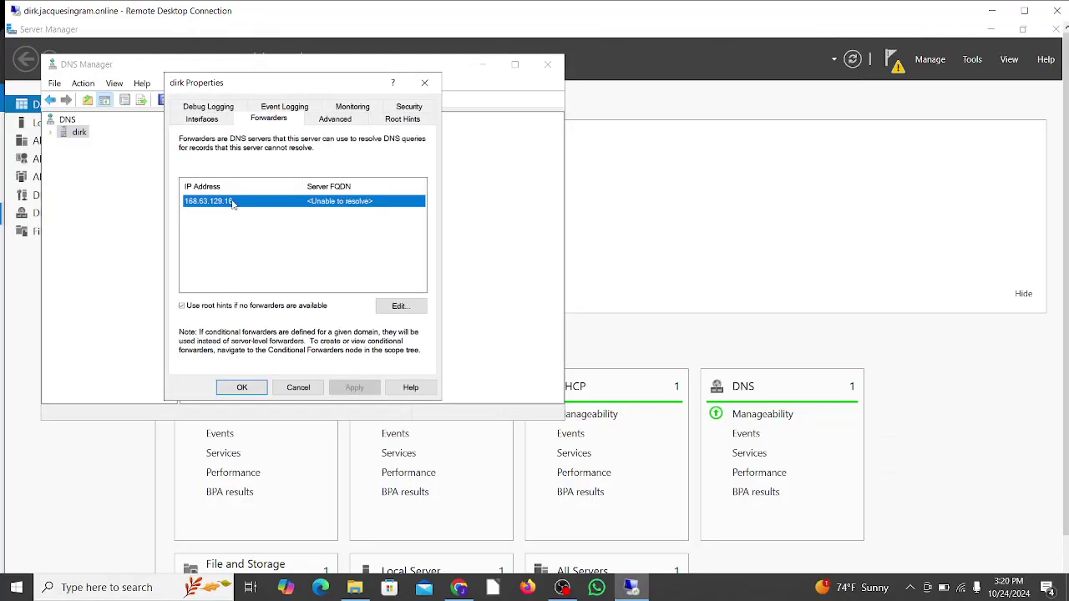
pyautogui.click(400, 307)
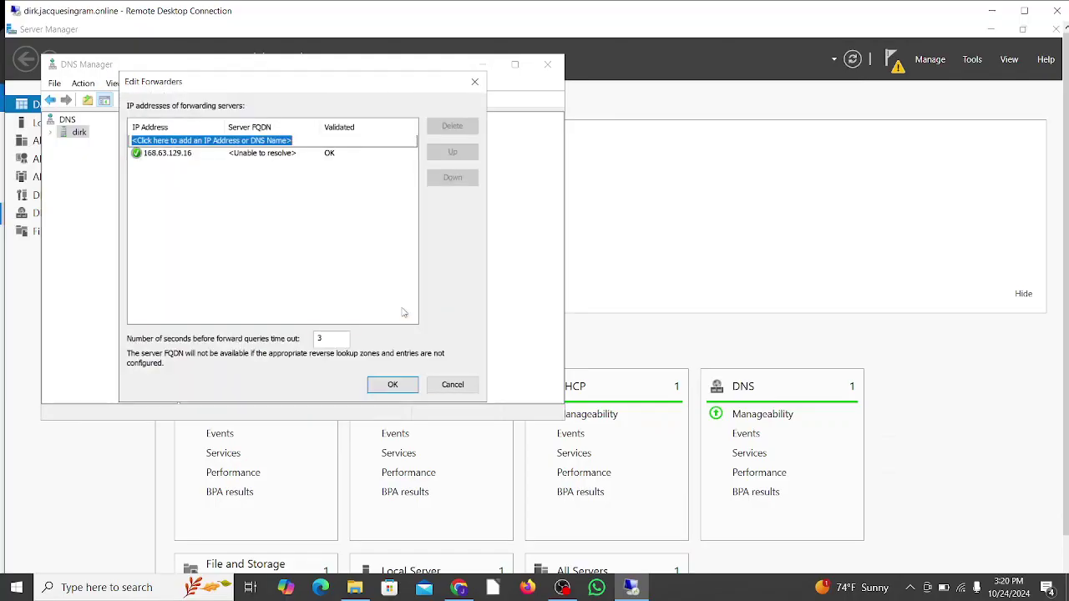
pyautogui.click(178, 153)
pyautogui.click(178, 153)
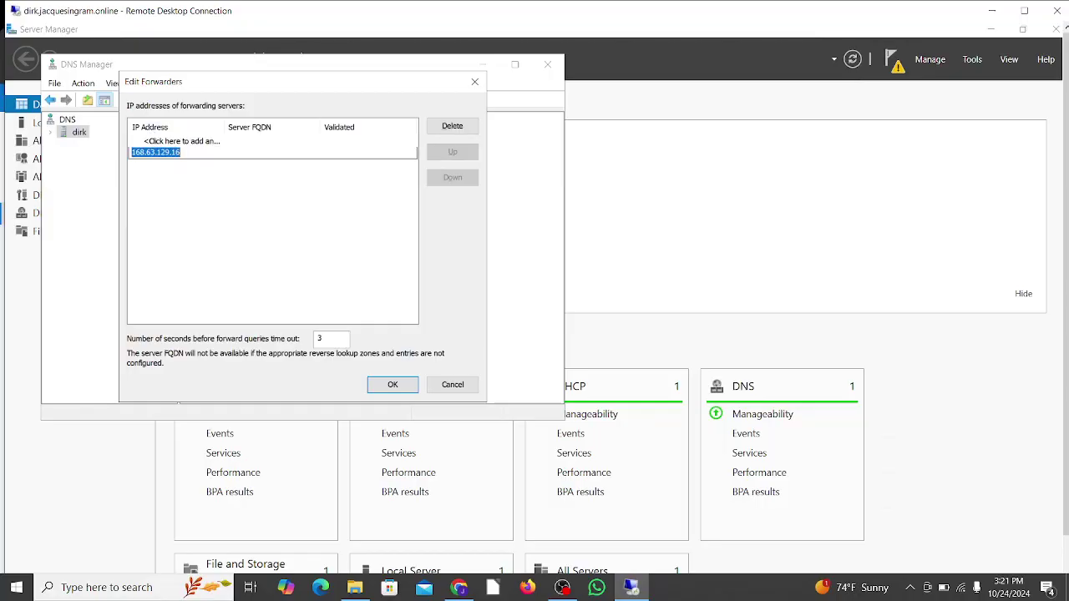
pyautogui.write('8.8.8.8')
pyautogui.click(390, 392)
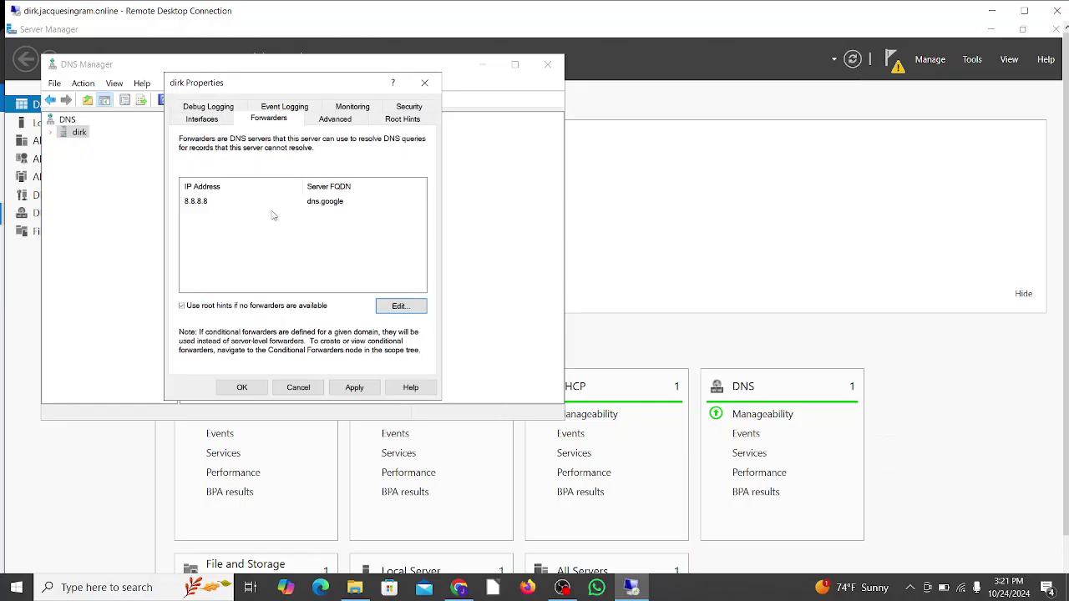
pyautogui.click(355, 387)
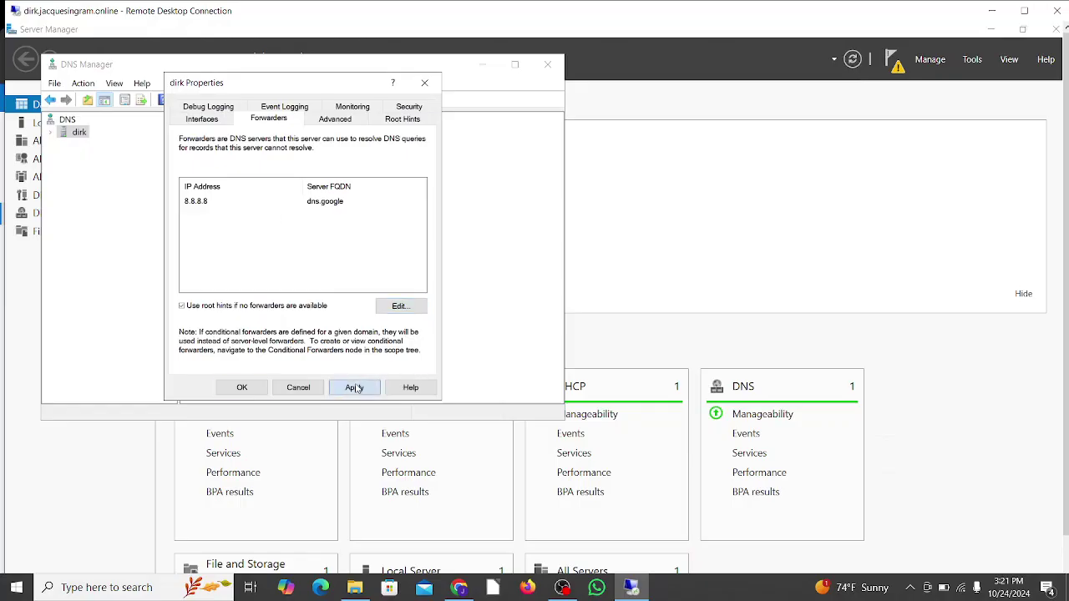
pyautogui.click(241, 389)
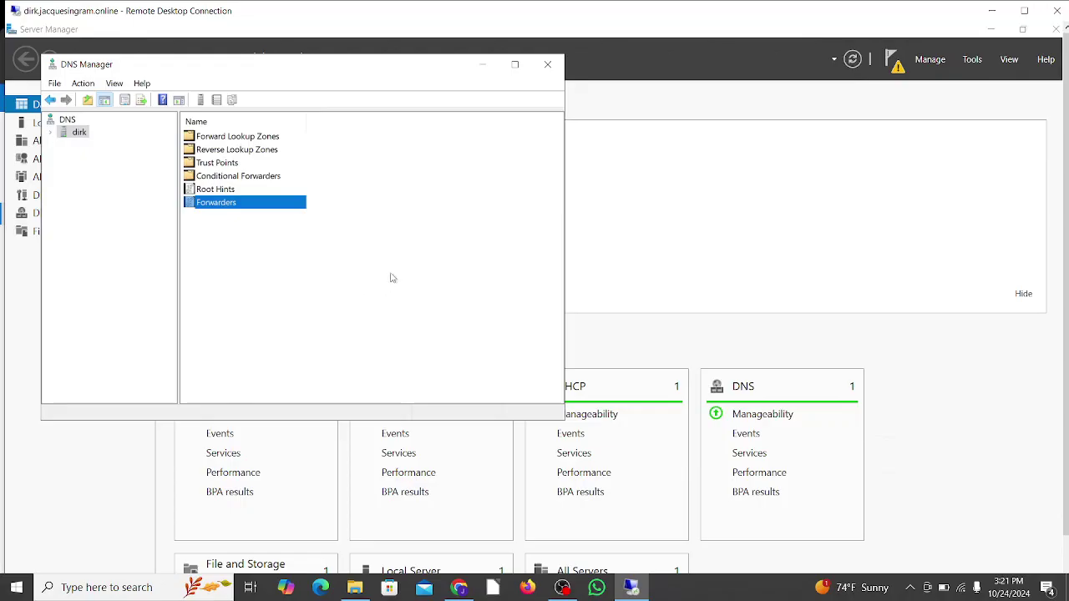
# Clear DNS Manager and Server Manager off the remote desktop and launch Microsoft Edge.
pyautogui.click(547, 65)
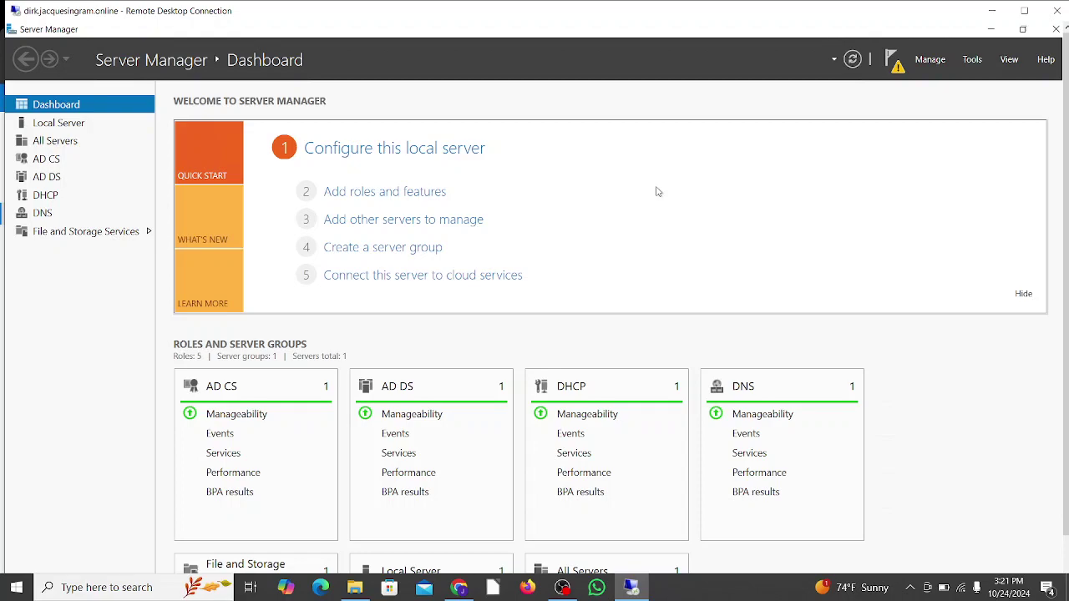
pyautogui.click(991, 34)
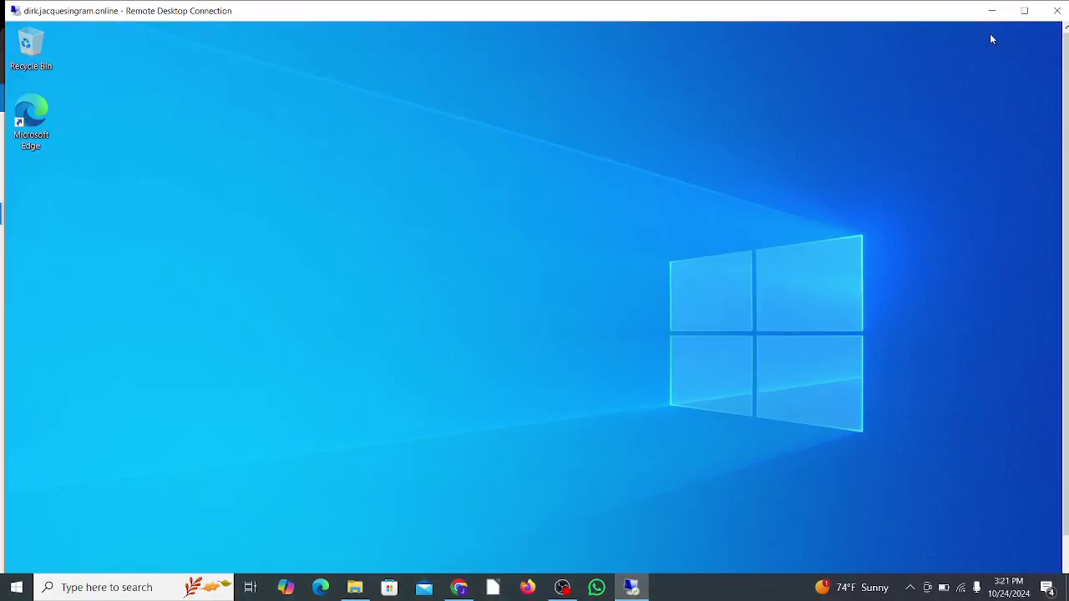
pyautogui.doubleClick(31, 116)
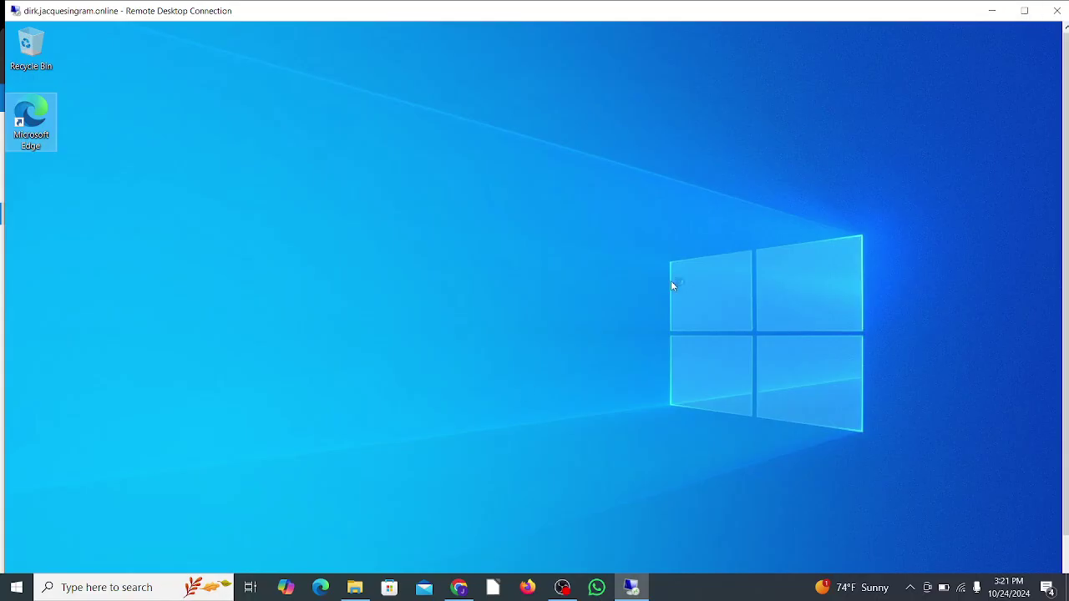
# Switch to the Azure portal in local Chrome and examine the directory users' On-premises sync enabled column at full width.
pyautogui.click(459, 587)
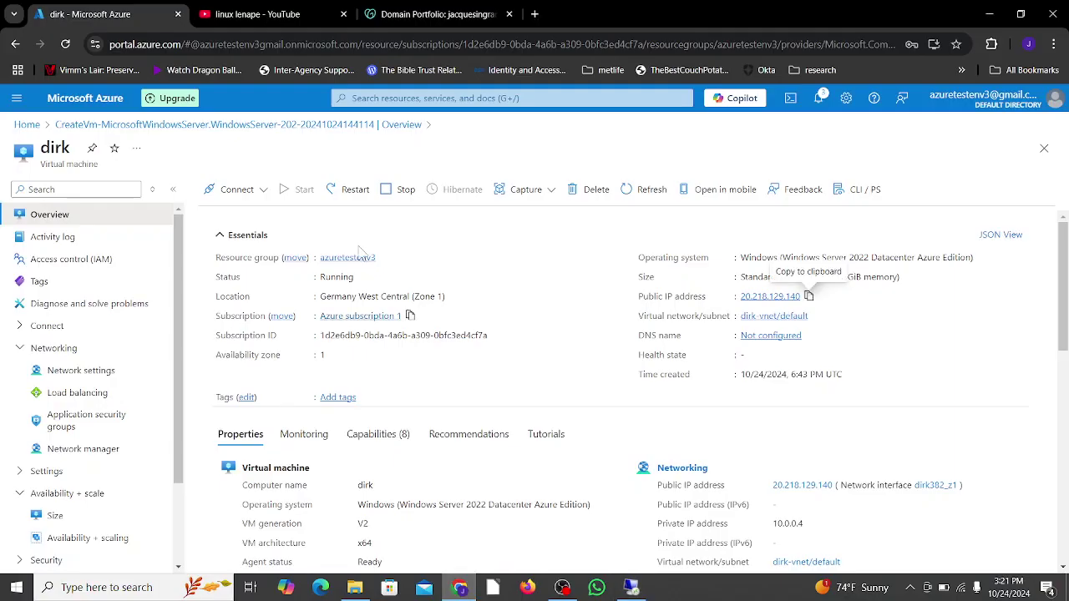
pyautogui.click(27, 125)
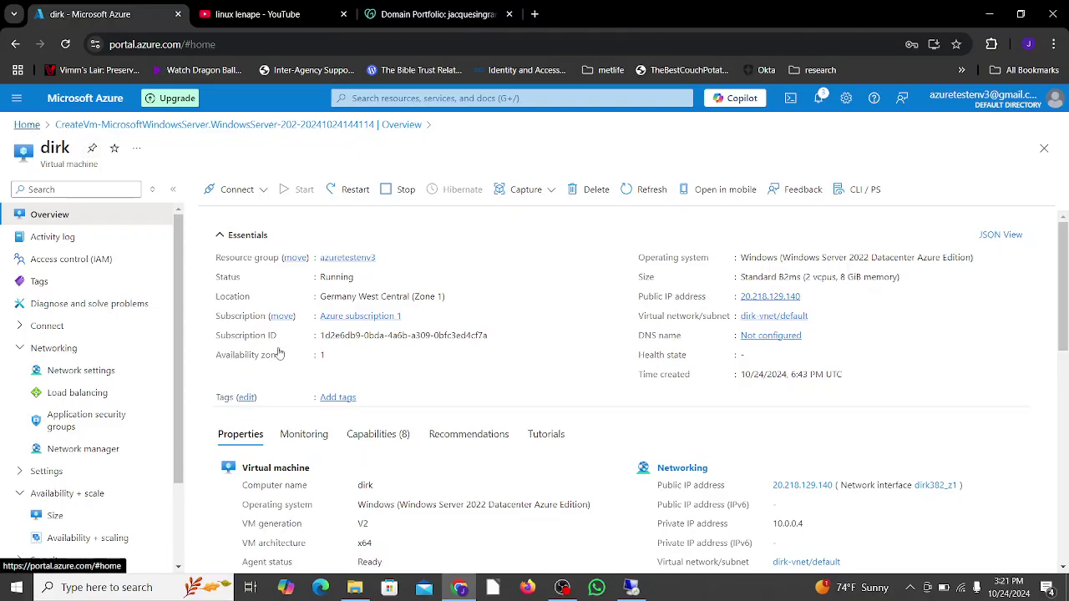
pyautogui.click(417, 442)
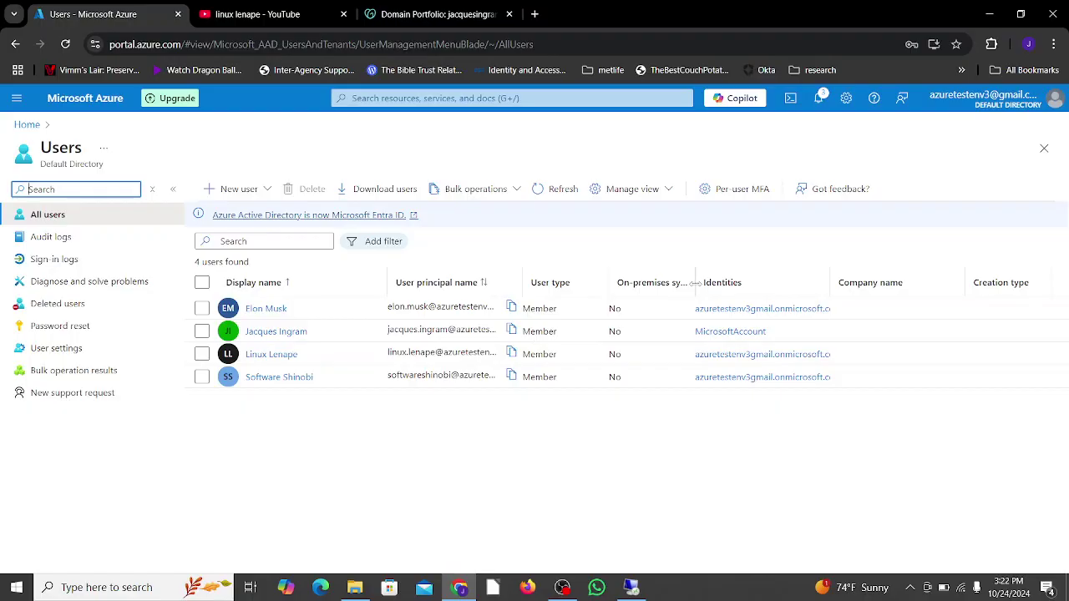
pyautogui.moveTo(695, 282); pyautogui.dragTo(767, 282)
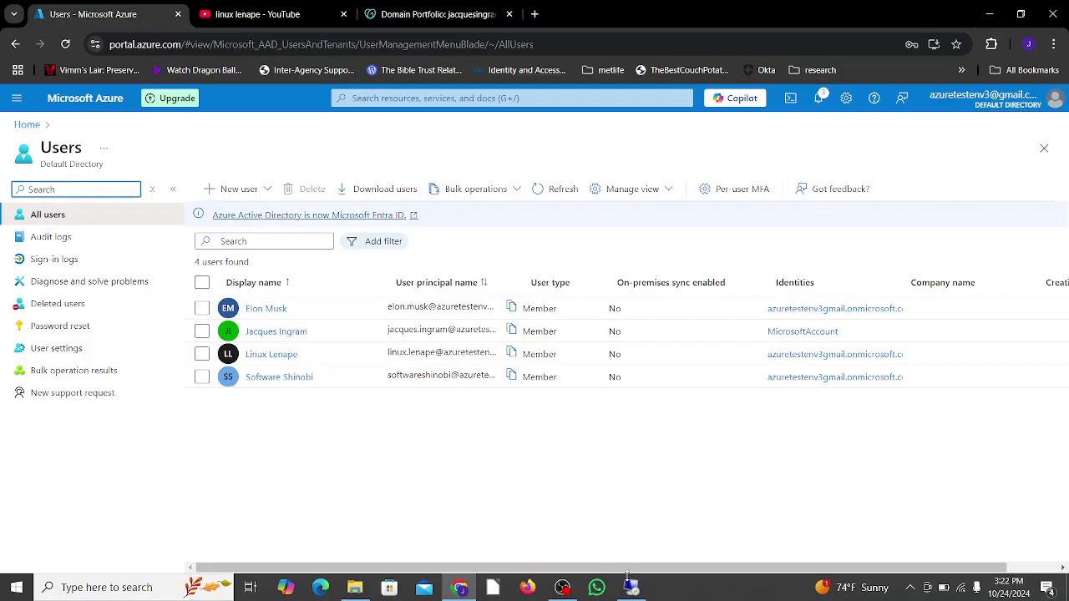
# Return to the remote desktop session and complete the Microsoft Edge first-run setup, starting without personal data.
pyautogui.click(632, 587)
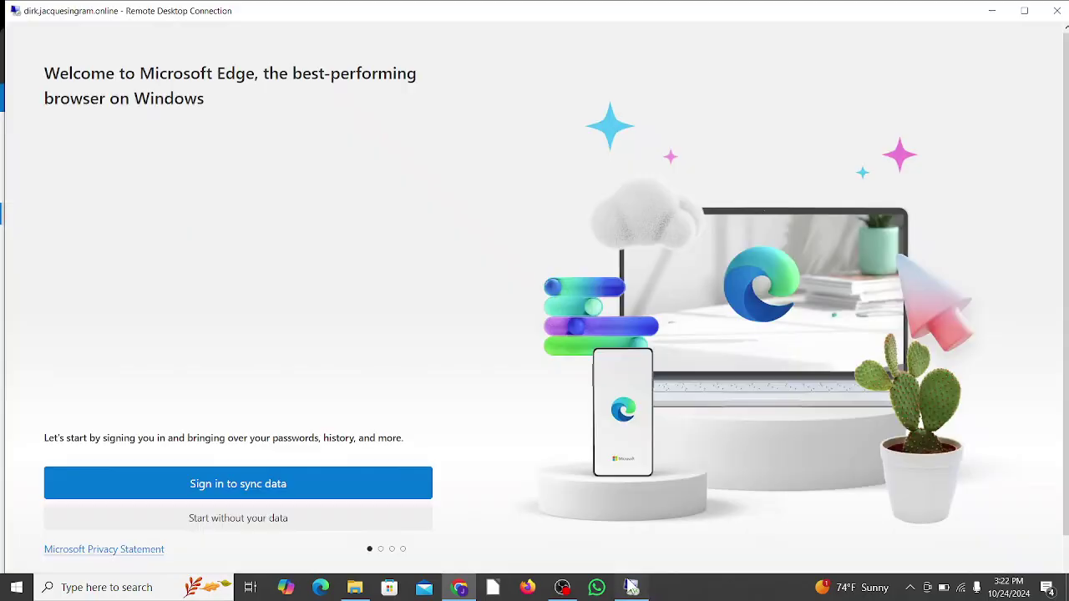
pyautogui.click(302, 522)
pyautogui.click(153, 508)
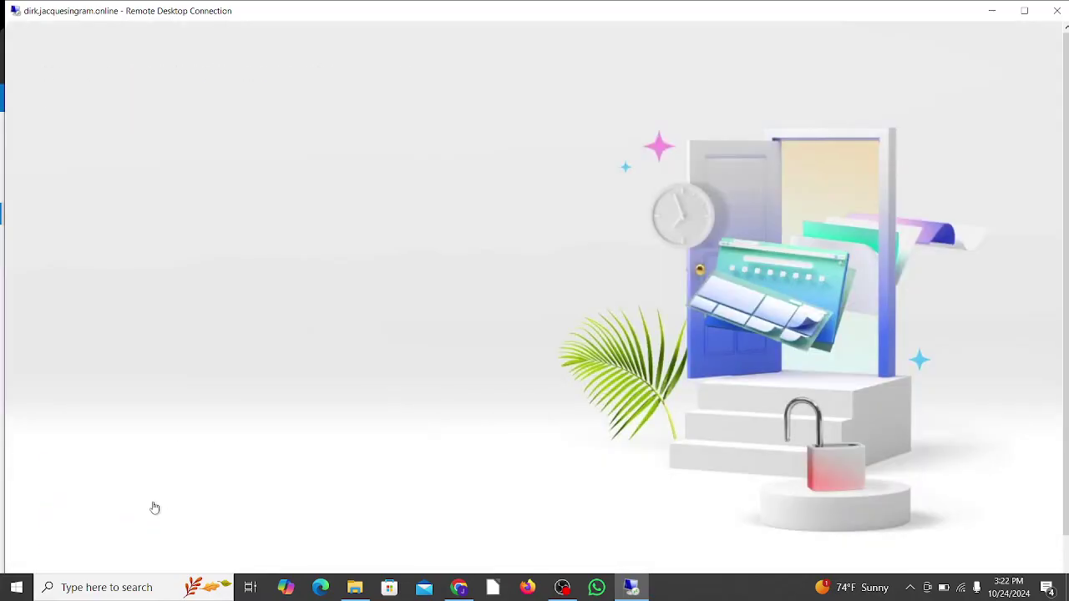
pyautogui.click(203, 517)
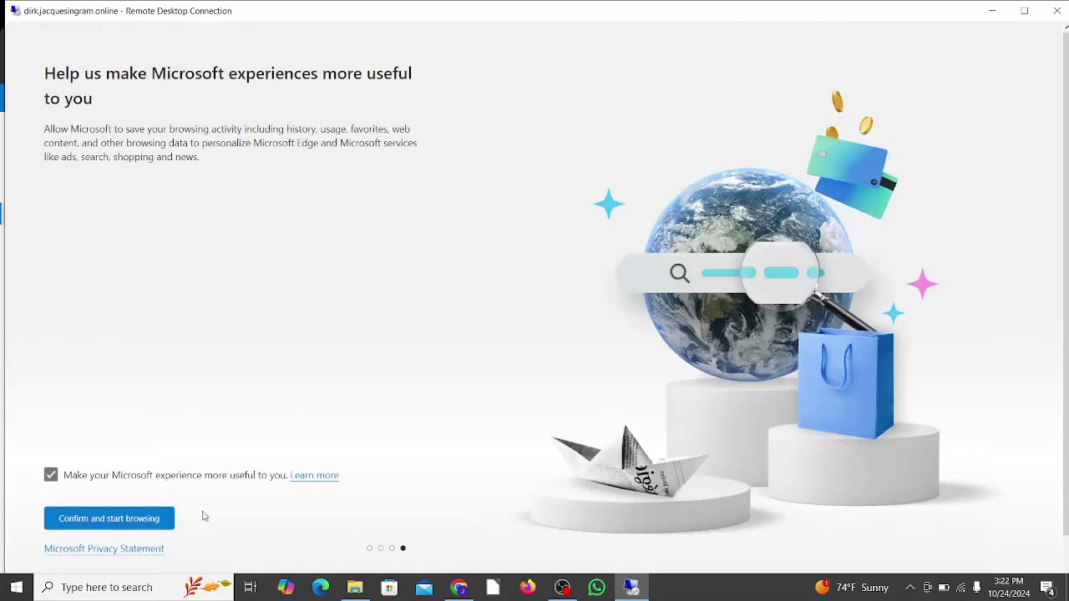
pyautogui.click(150, 519)
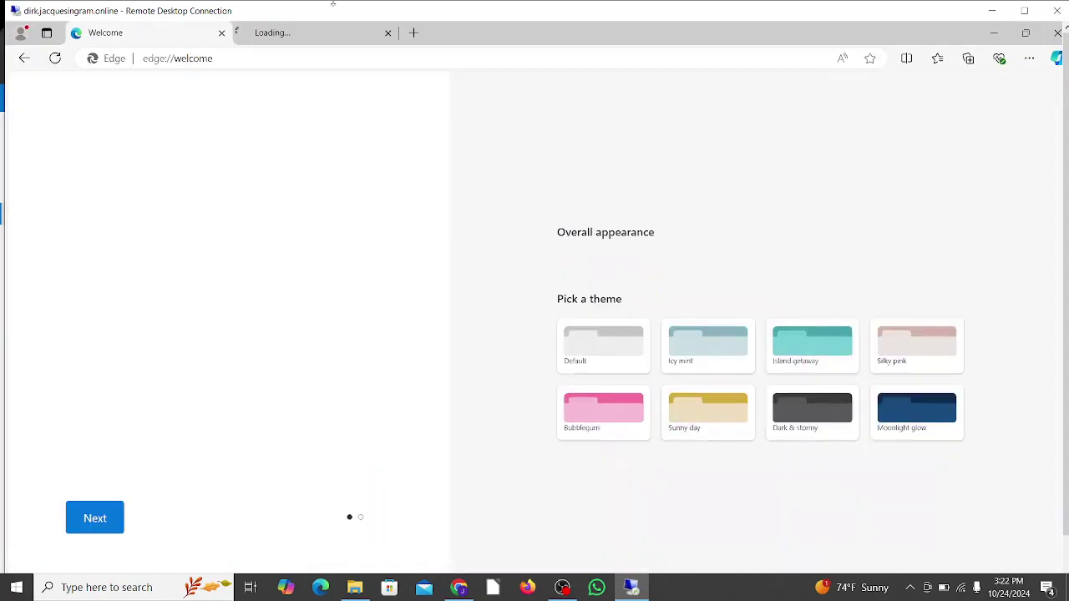
# Search the web for "microsoft entra connect download" in Edge.
pyautogui.click(223, 57)
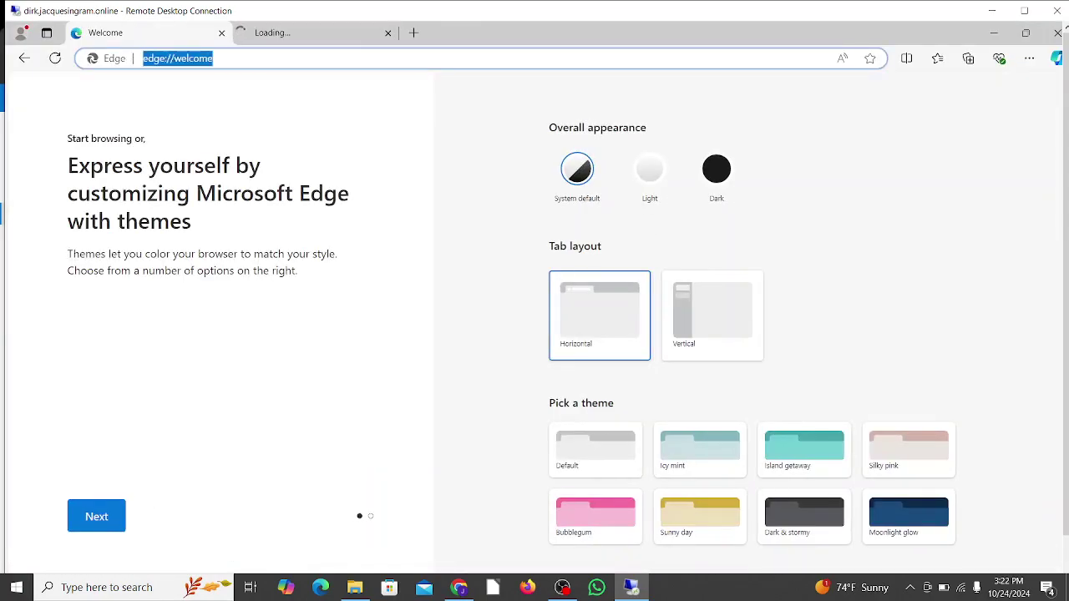
pyautogui.write('mi')
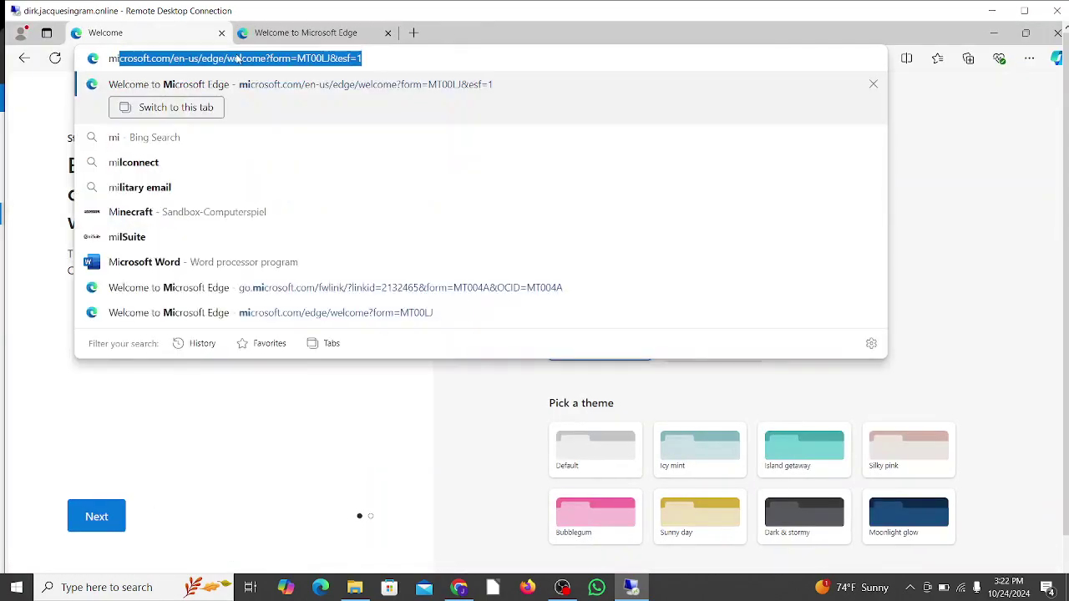
pyautogui.write('crosoft entra ')
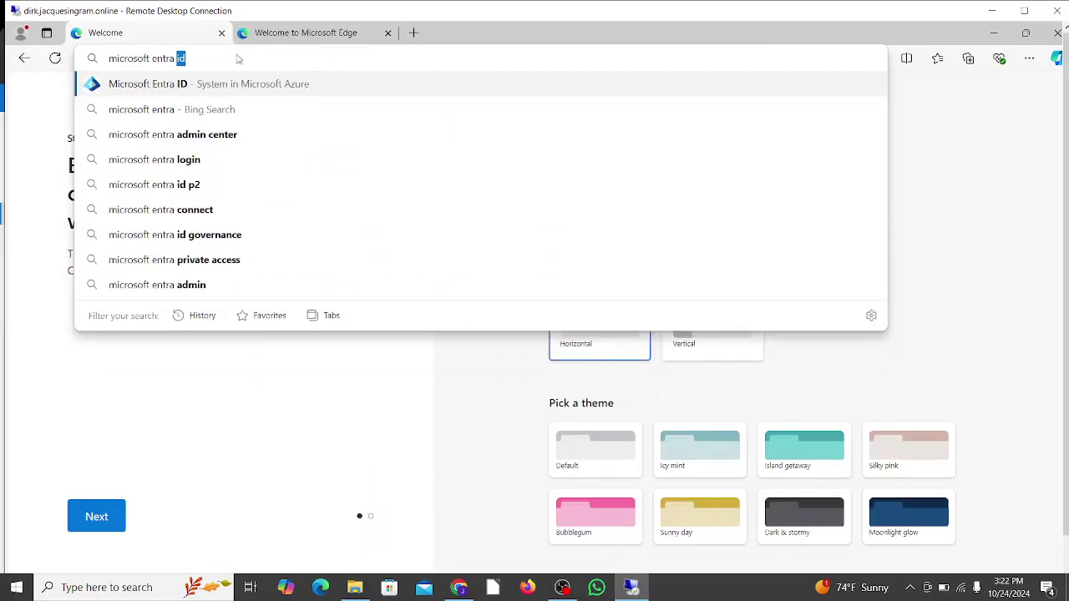
pyautogui.write('connect')
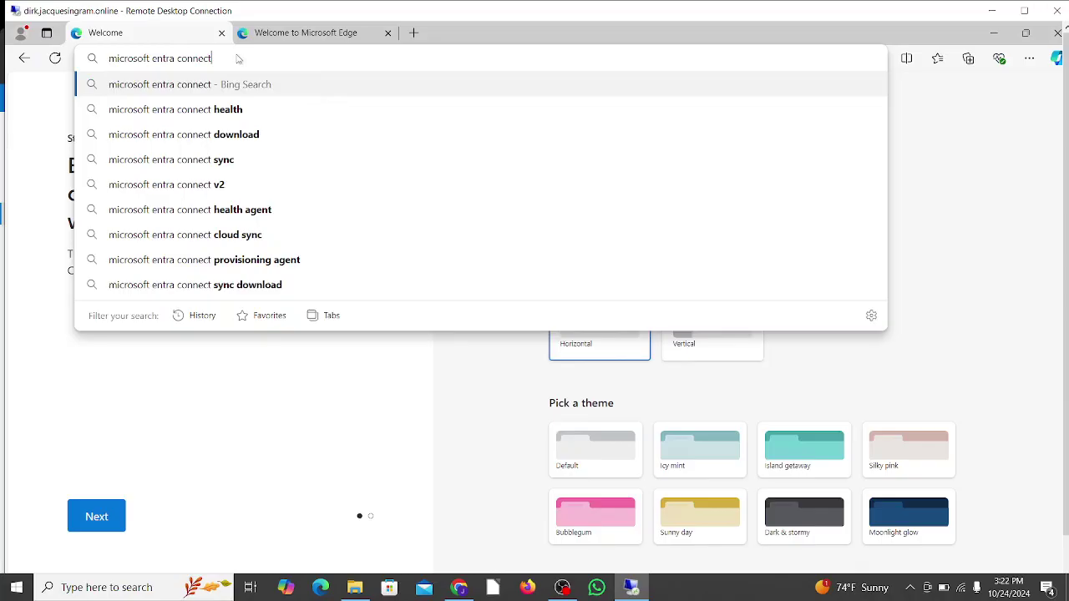
pyautogui.write(' down')
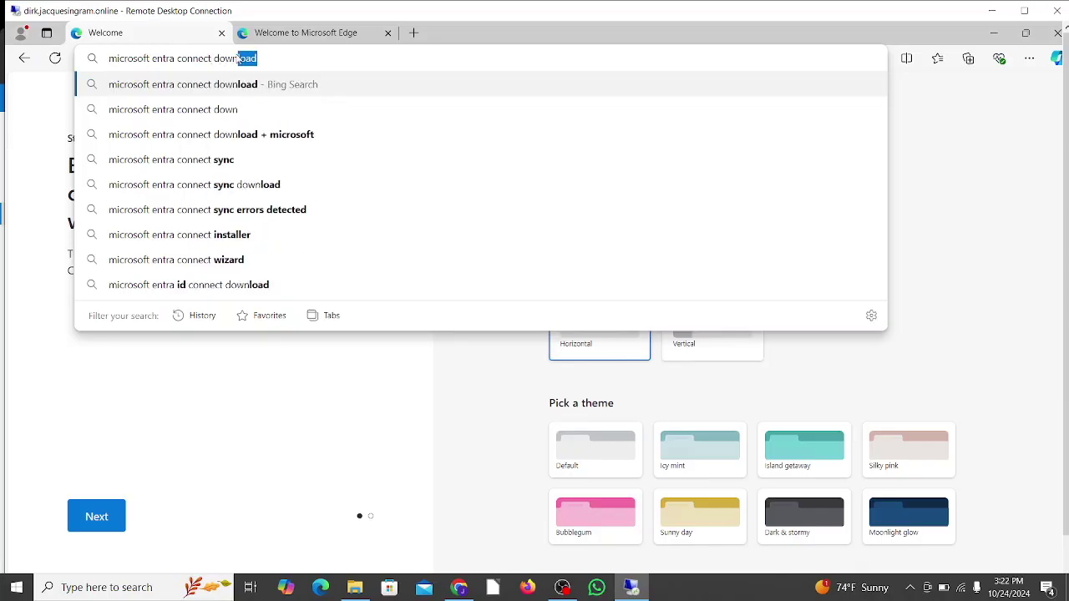
pyautogui.write('load')
pyautogui.press('Return')
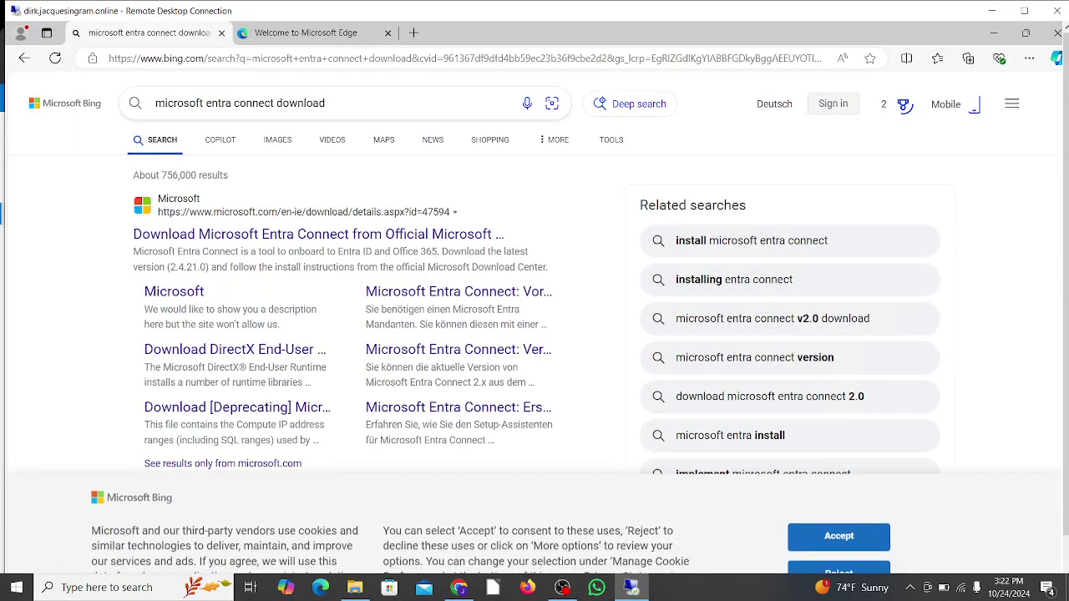
# Download AzureADConnect.msi in English from the official Microsoft Entra Connect page and run the installer.
pyautogui.click(365, 238)
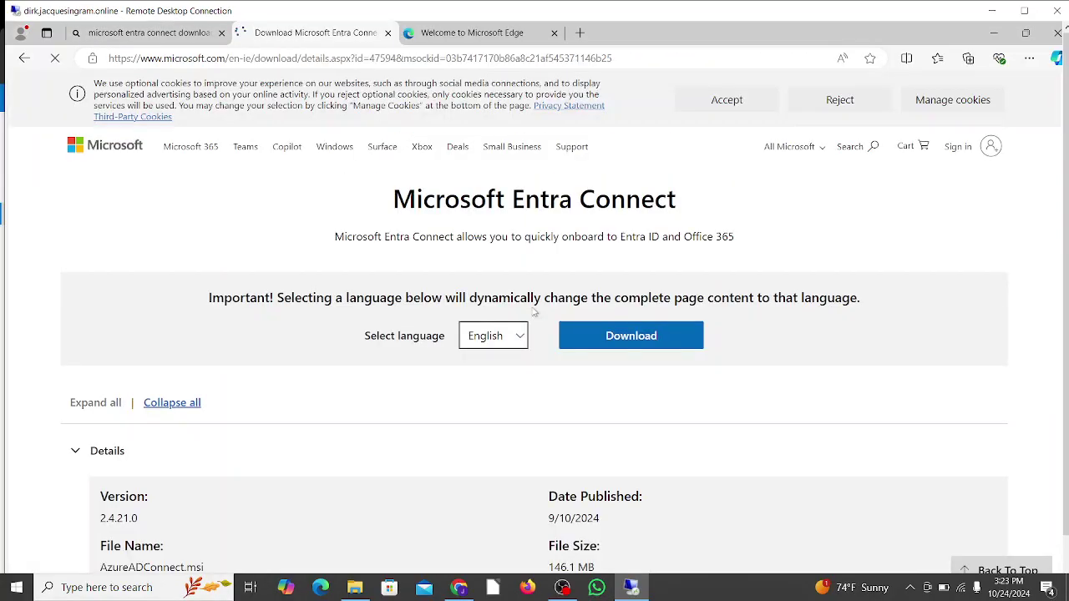
pyautogui.click(628, 337)
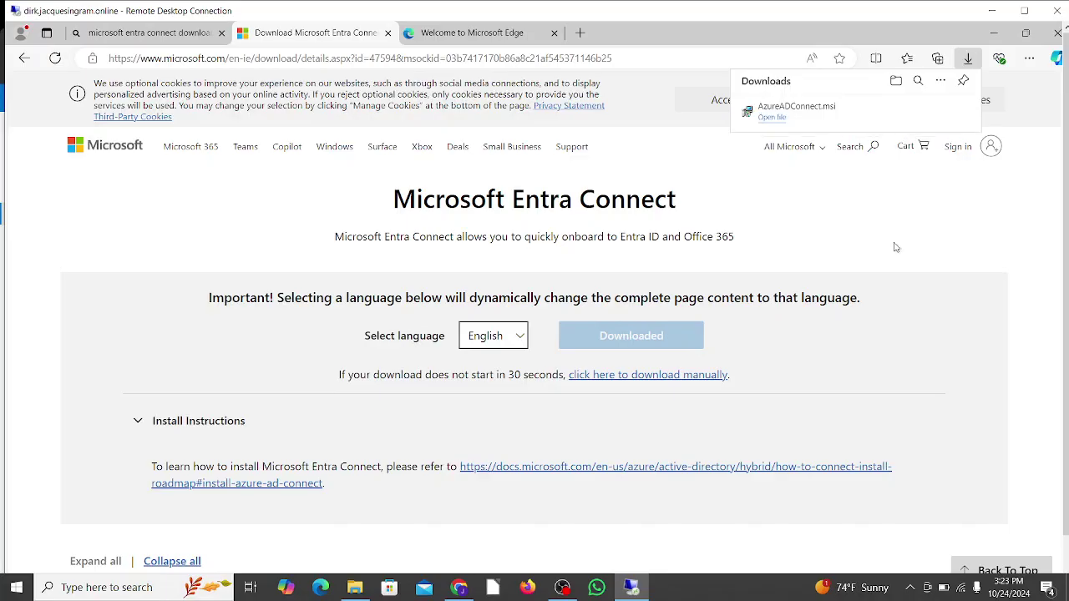
pyautogui.click(774, 118)
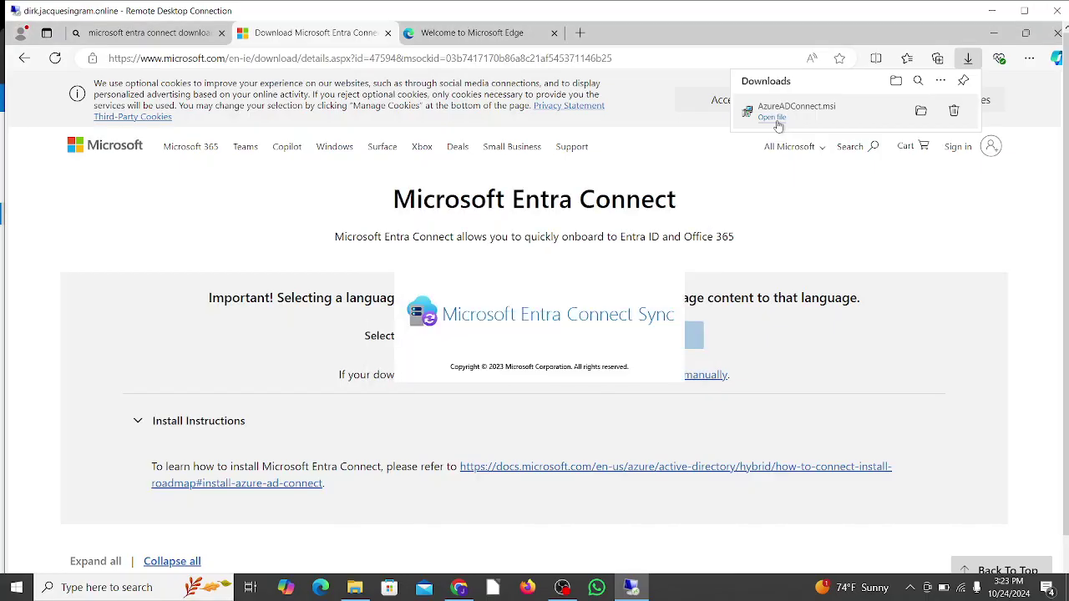
# Bring the Microsoft Entra Connect Sync wizard into view full screen, accept its license terms and start the setup with express settings.
pyautogui.click(1024, 10)
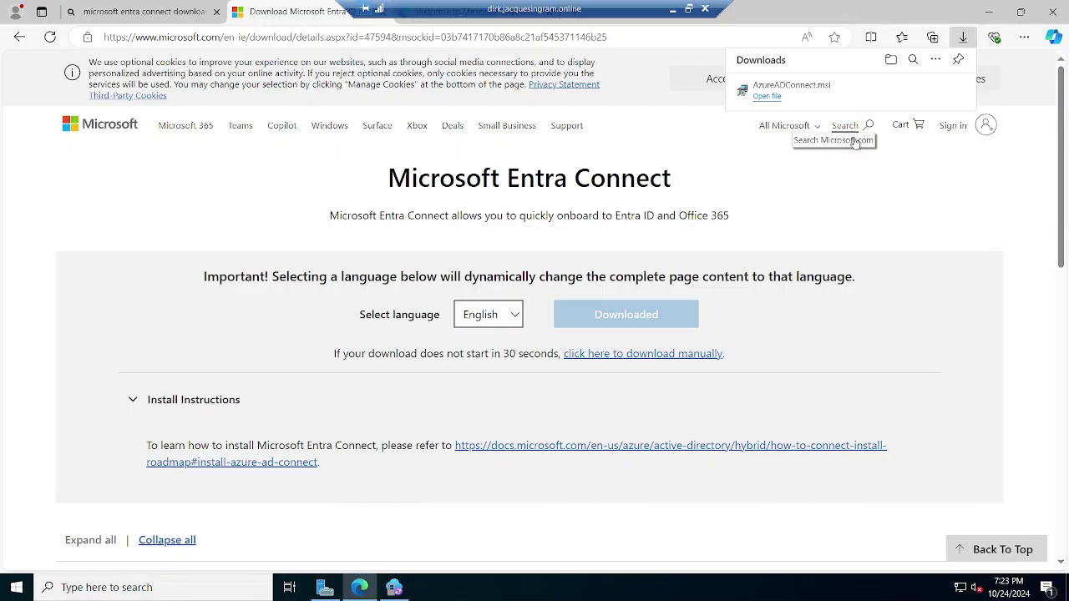
pyautogui.click(987, 11)
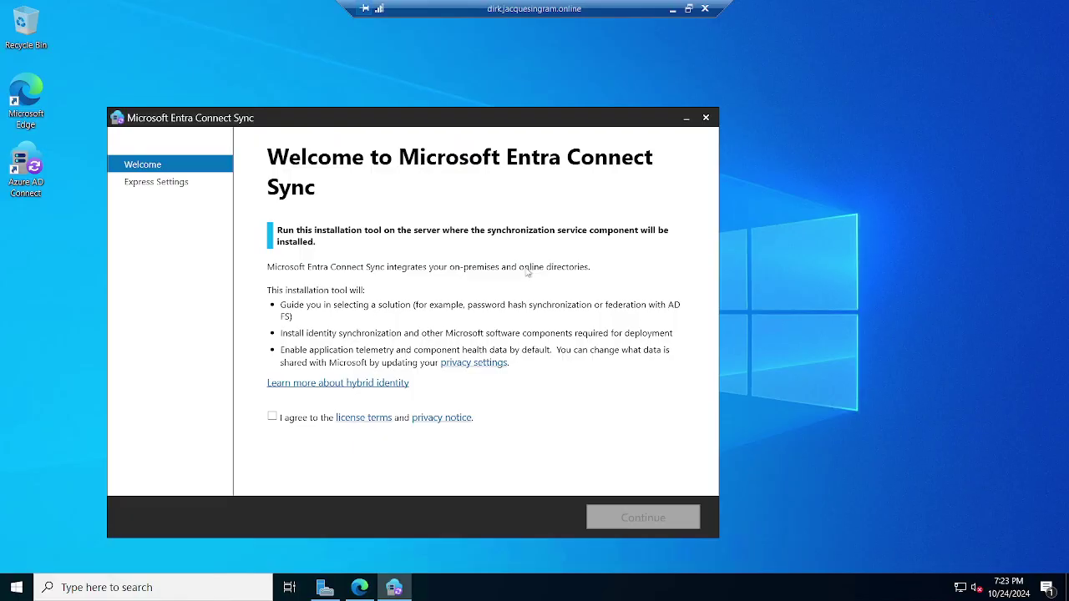
pyautogui.click(273, 418)
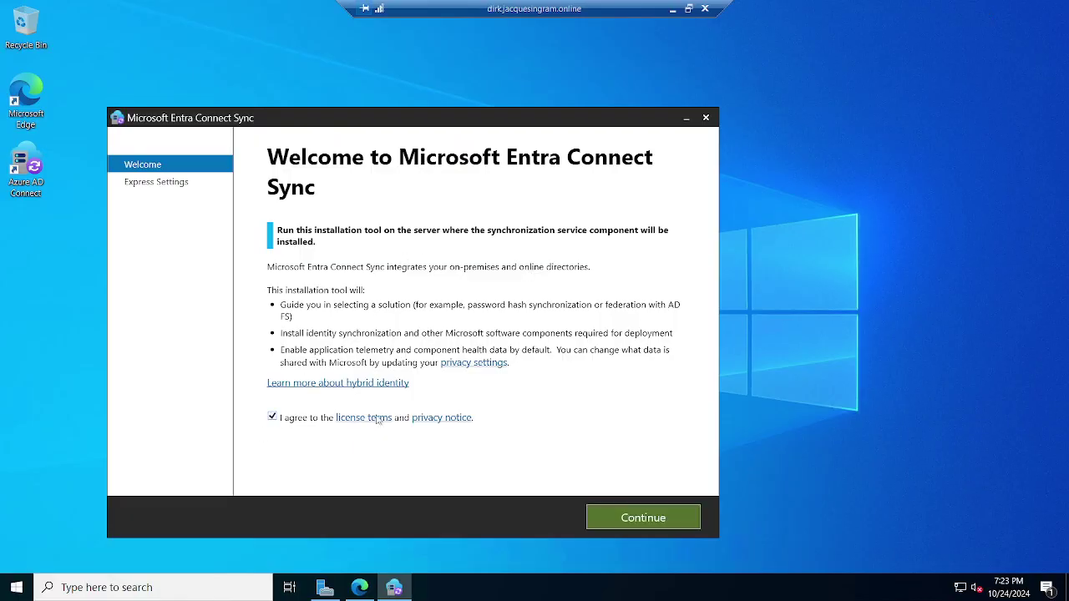
pyautogui.click(632, 518)
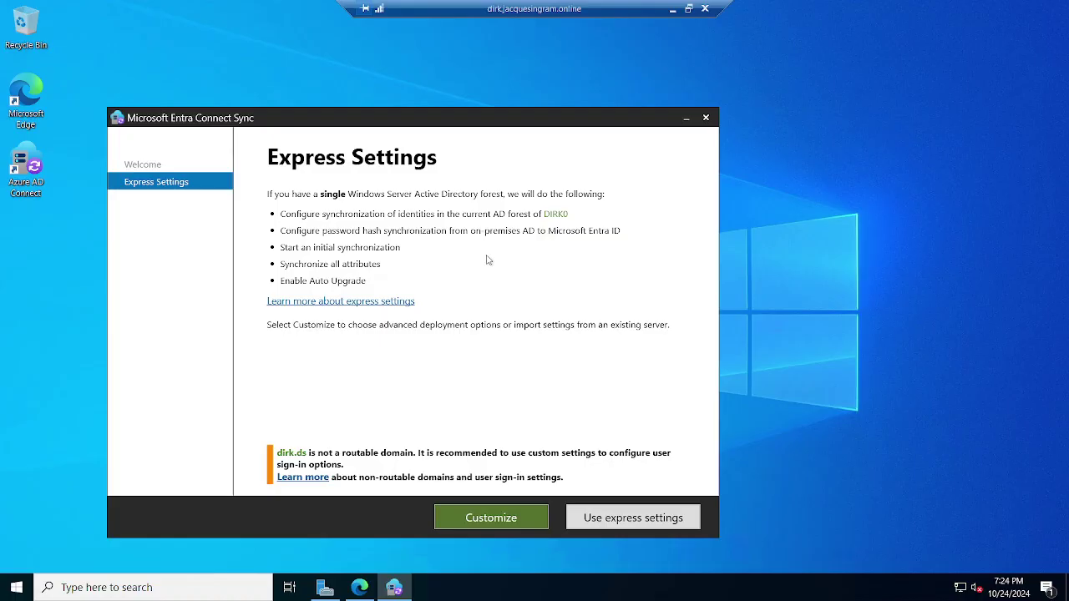
pyautogui.click(616, 523)
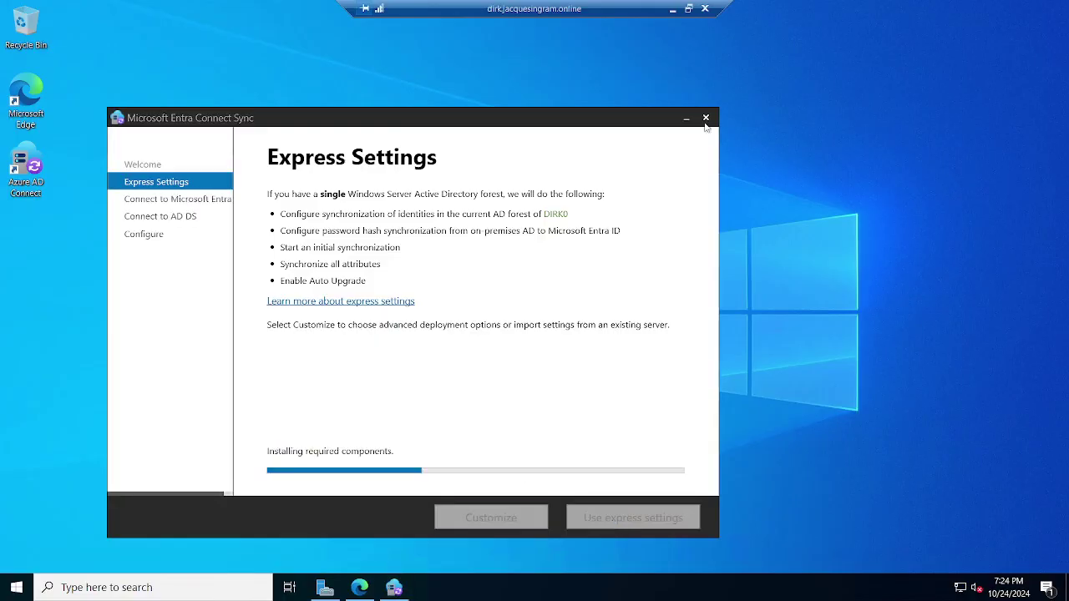
# Switch to the Azure portal and examine the roles assigned to the Elon Musk user in Microsoft Entra ID.
pyautogui.click(689, 9)
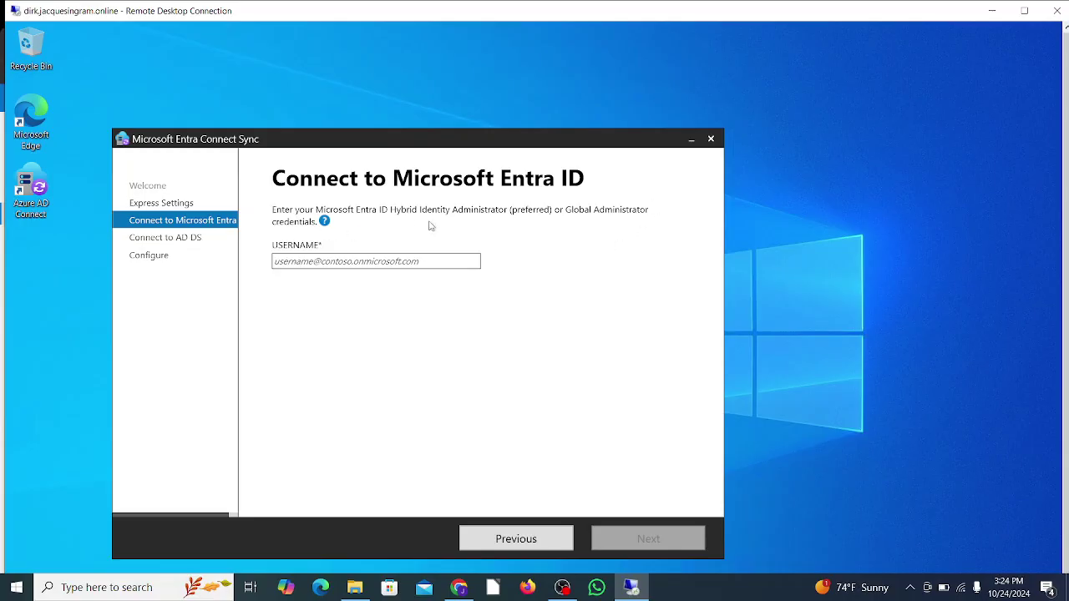
pyautogui.click(990, 12)
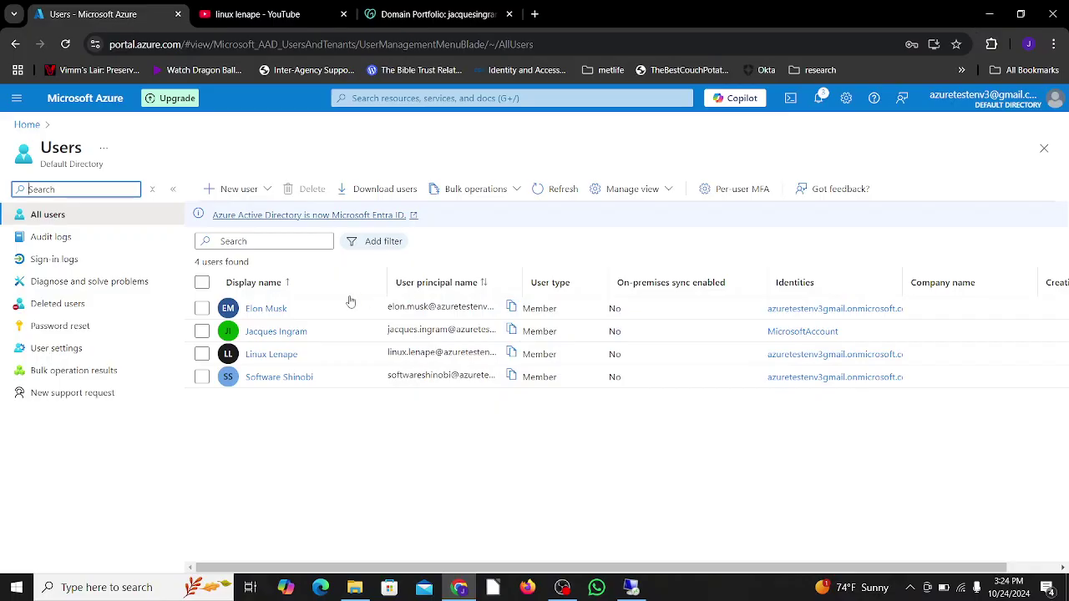
pyautogui.click(261, 315)
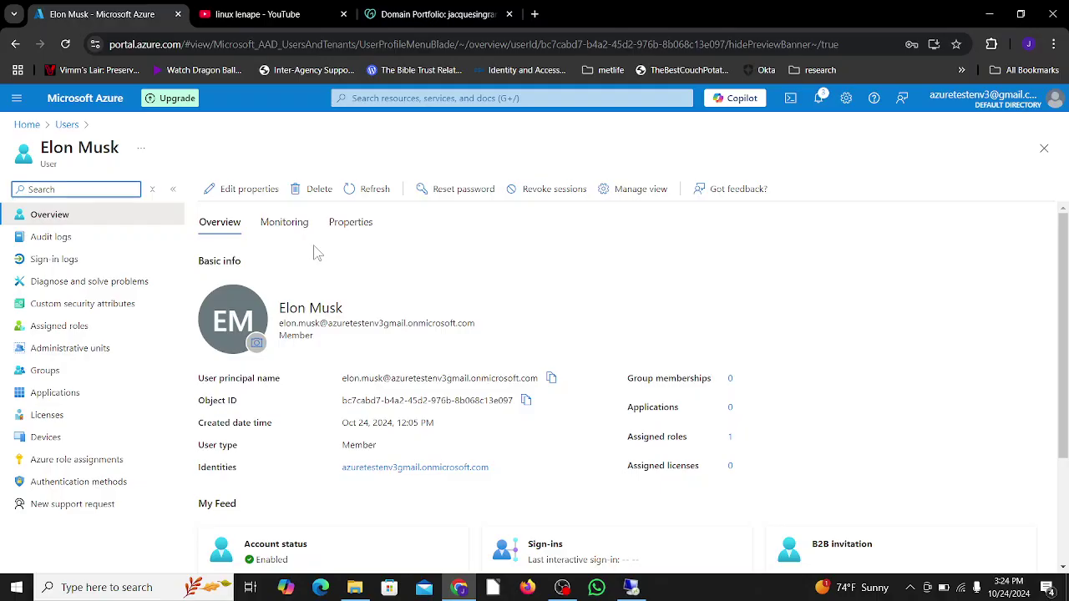
pyautogui.click(26, 124)
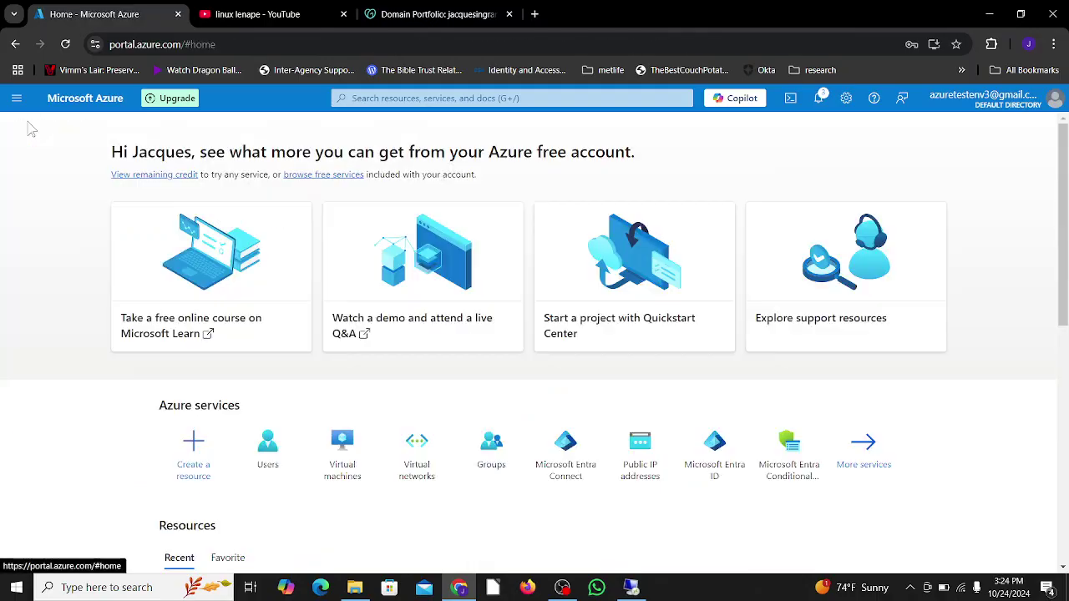
pyautogui.click(712, 475)
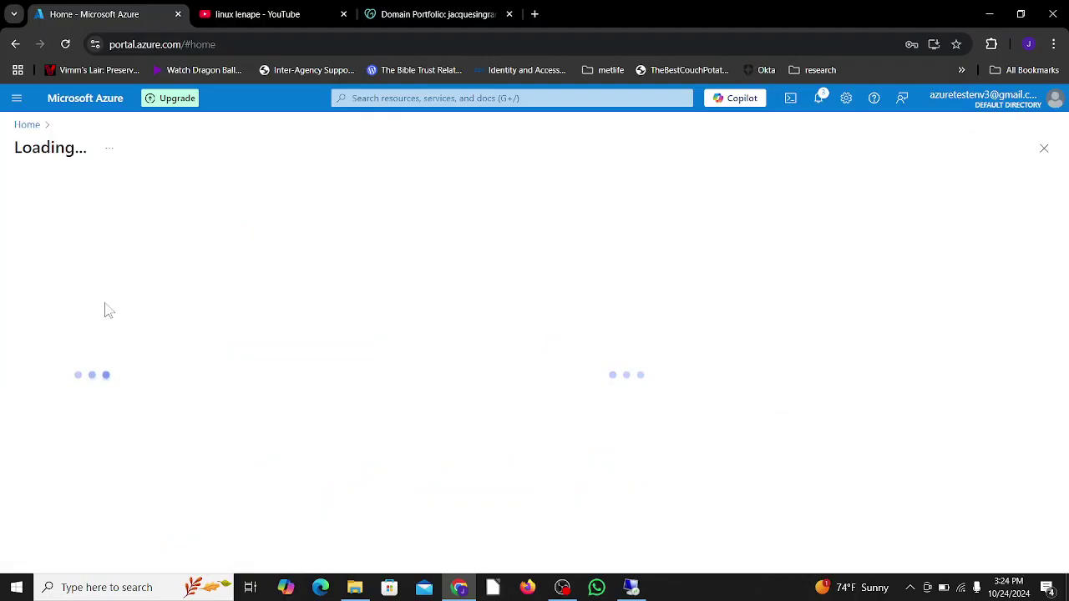
pyautogui.click(72, 307)
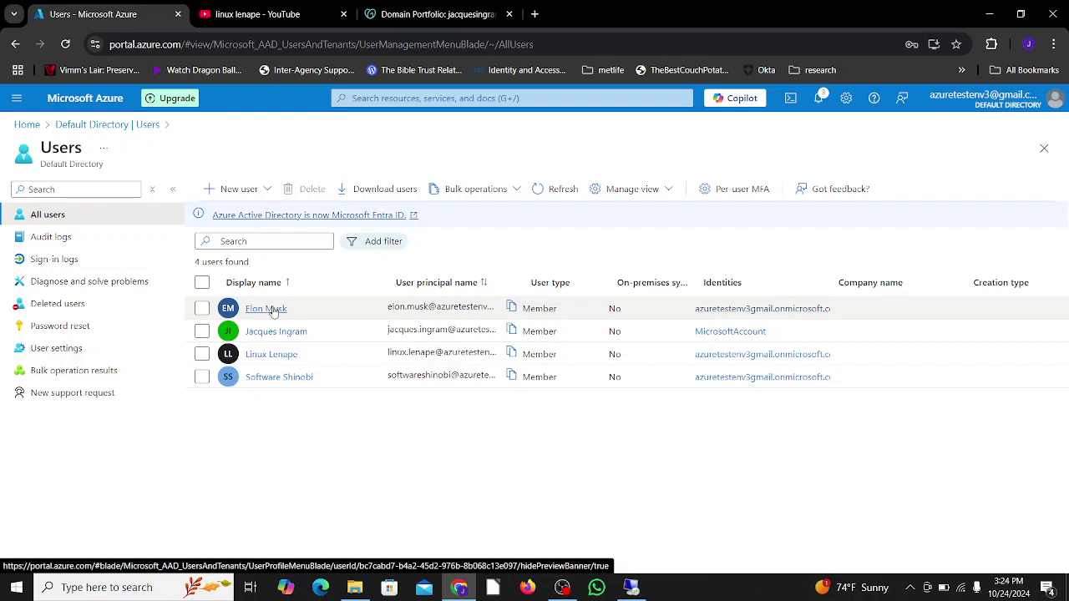
pyautogui.click(273, 310)
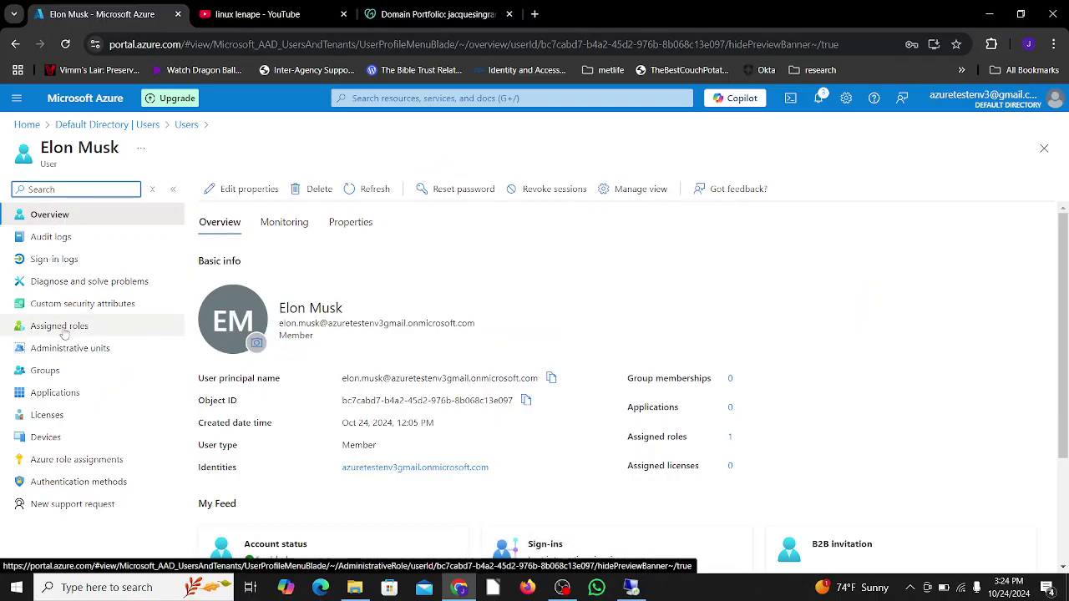
pyautogui.click(64, 333)
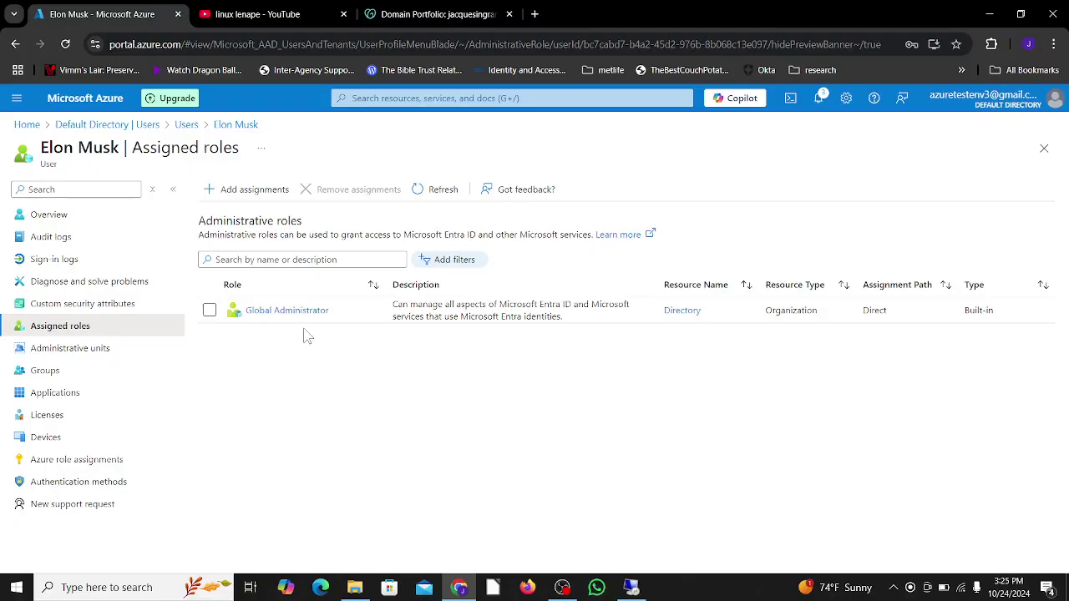
# Copy the Elon Musk user's principal name, submit it as the Microsoft Entra ID username in the remote desktop's Connect Sync wizard.
pyautogui.click(46, 217)
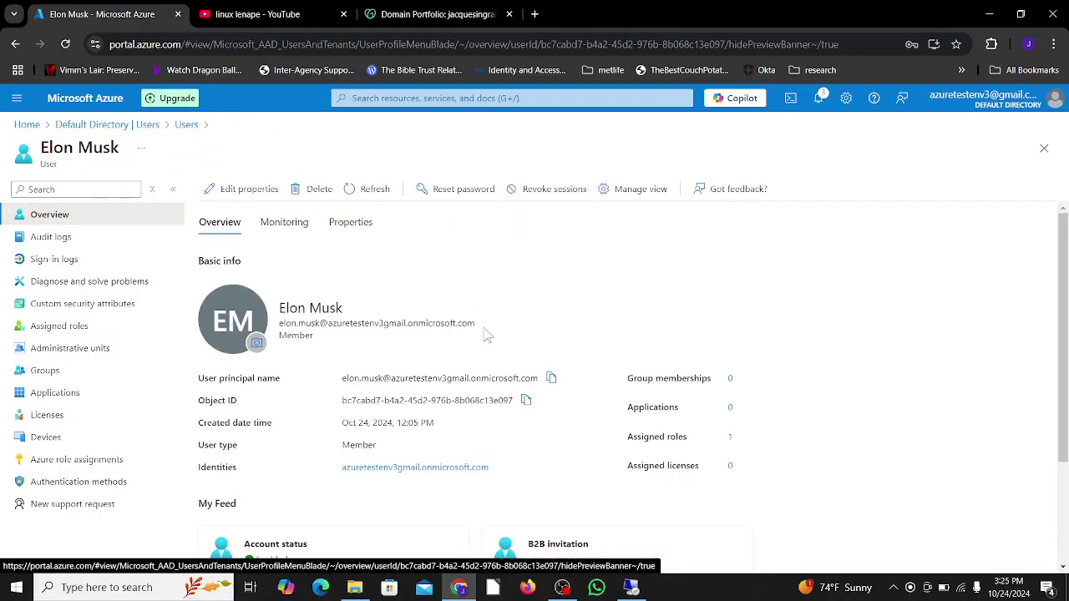
pyautogui.click(552, 378)
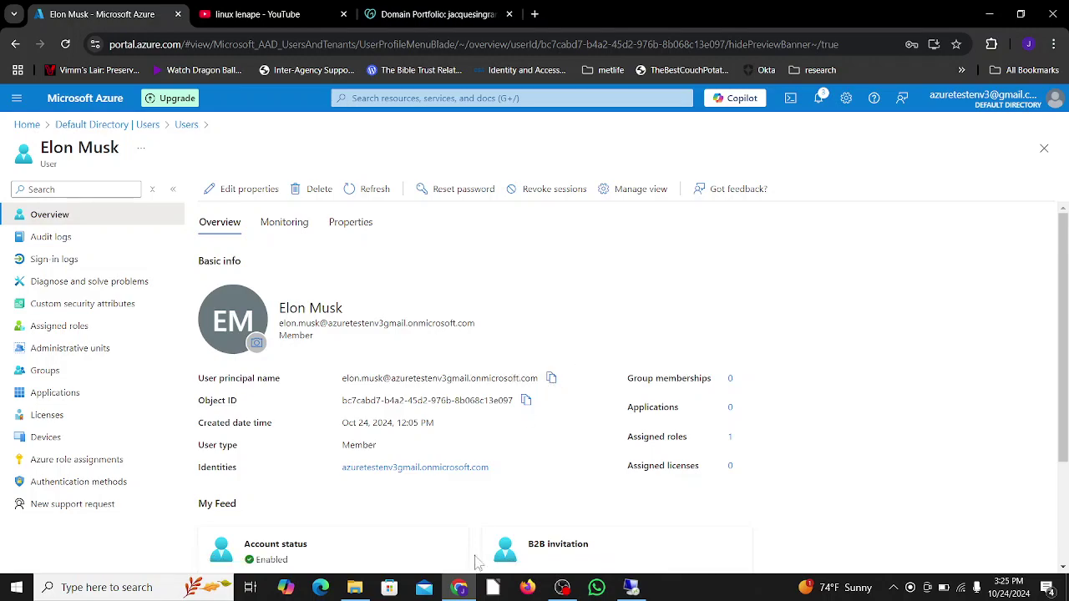
pyautogui.click(631, 588)
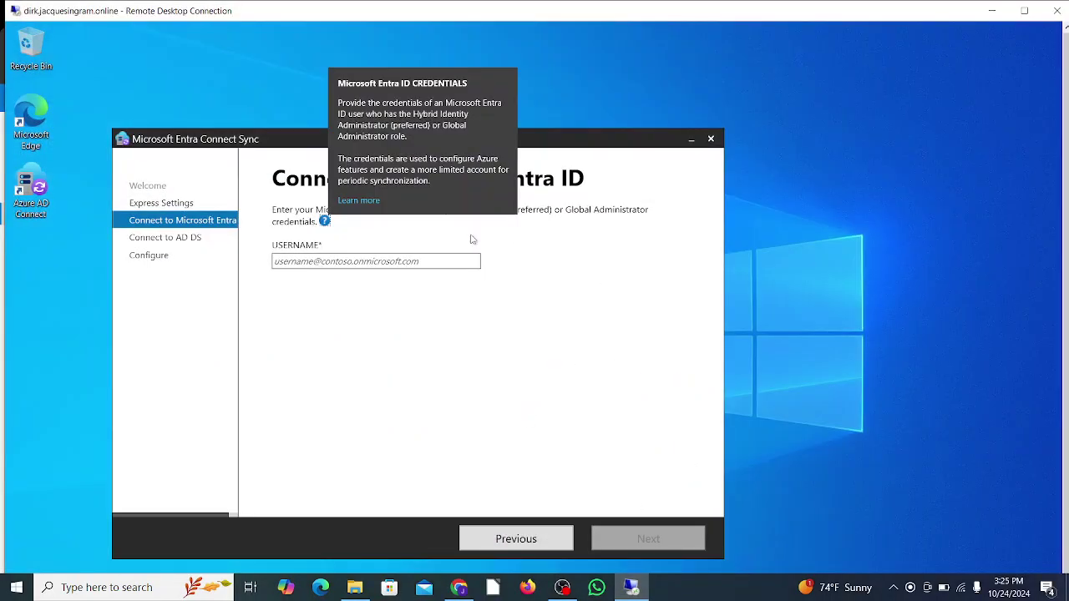
pyautogui.click(340, 262)
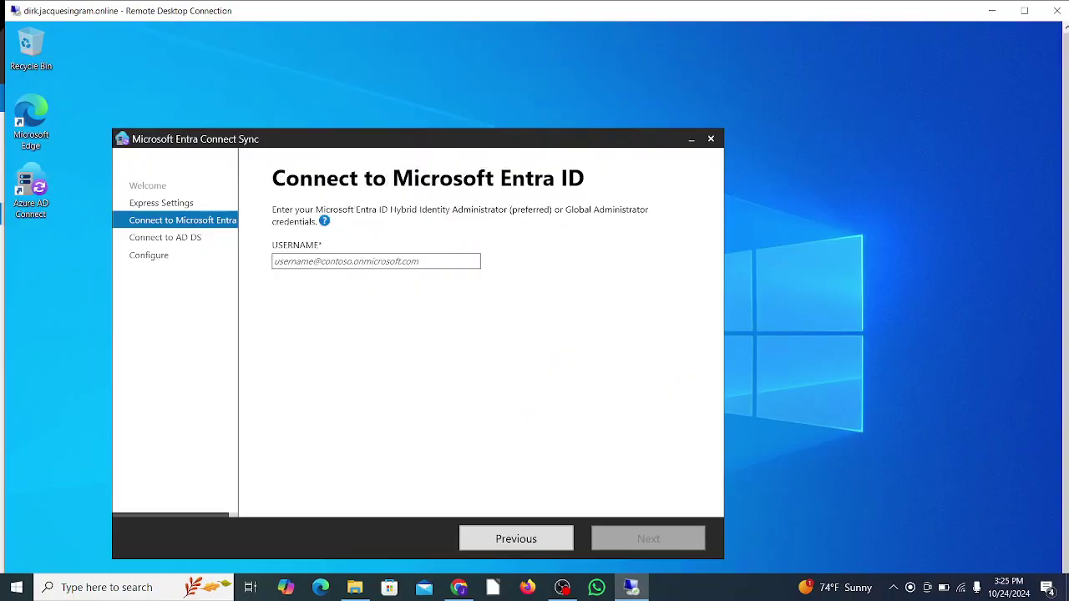
pyautogui.hotkey('ctrl', 'v')
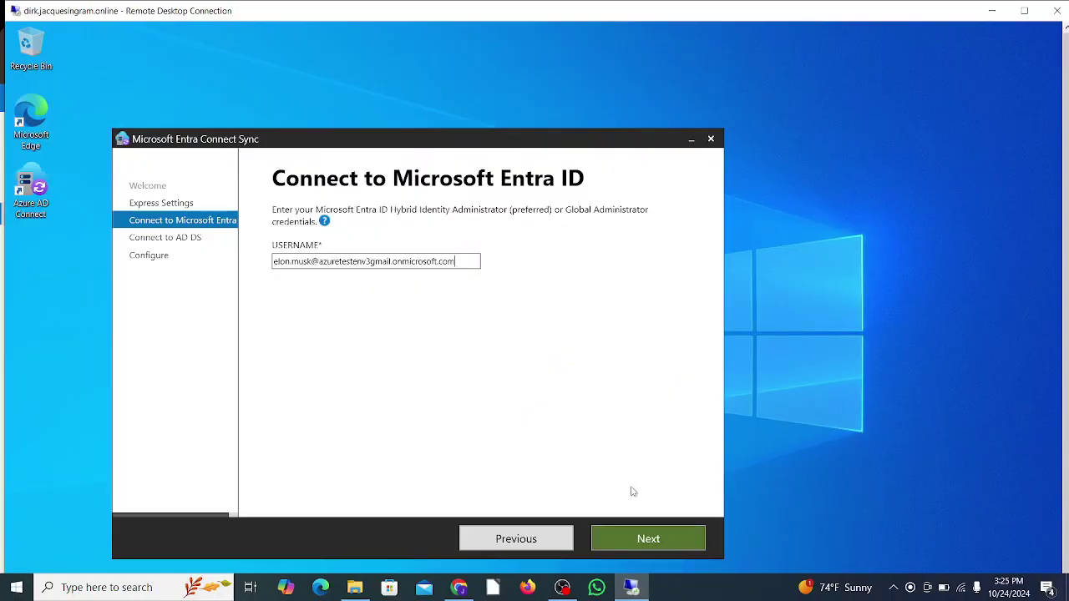
pyautogui.click(656, 539)
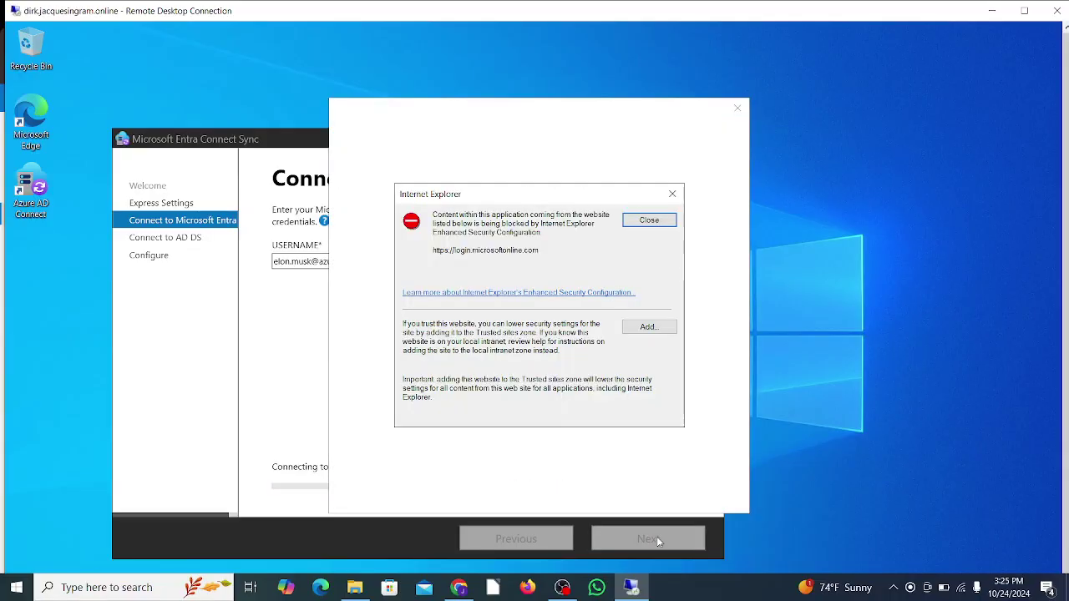
pyautogui.click(629, 222)
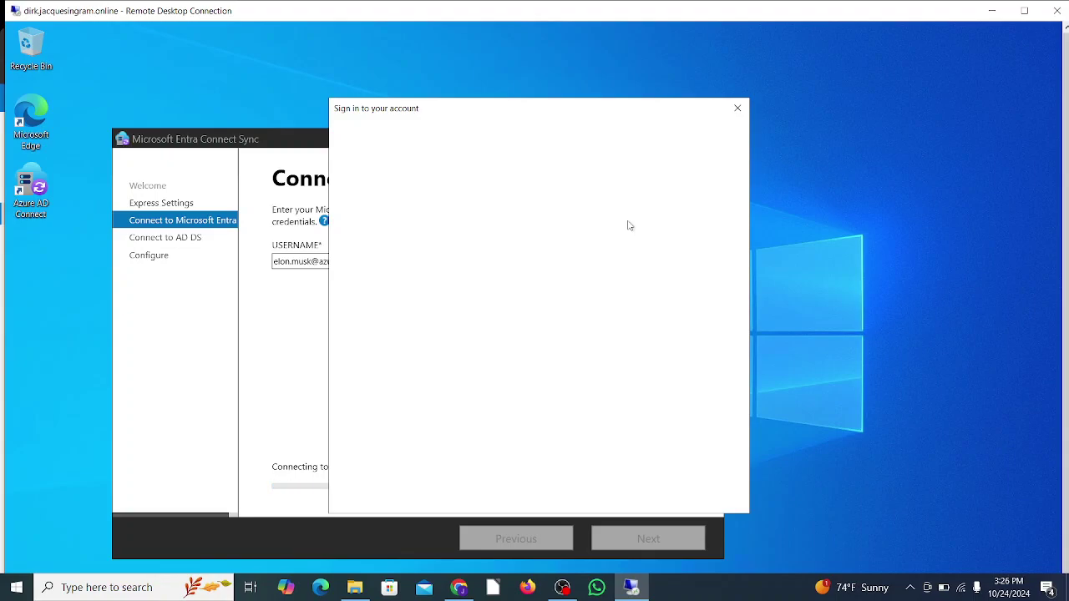
pyautogui.click(568, 591)
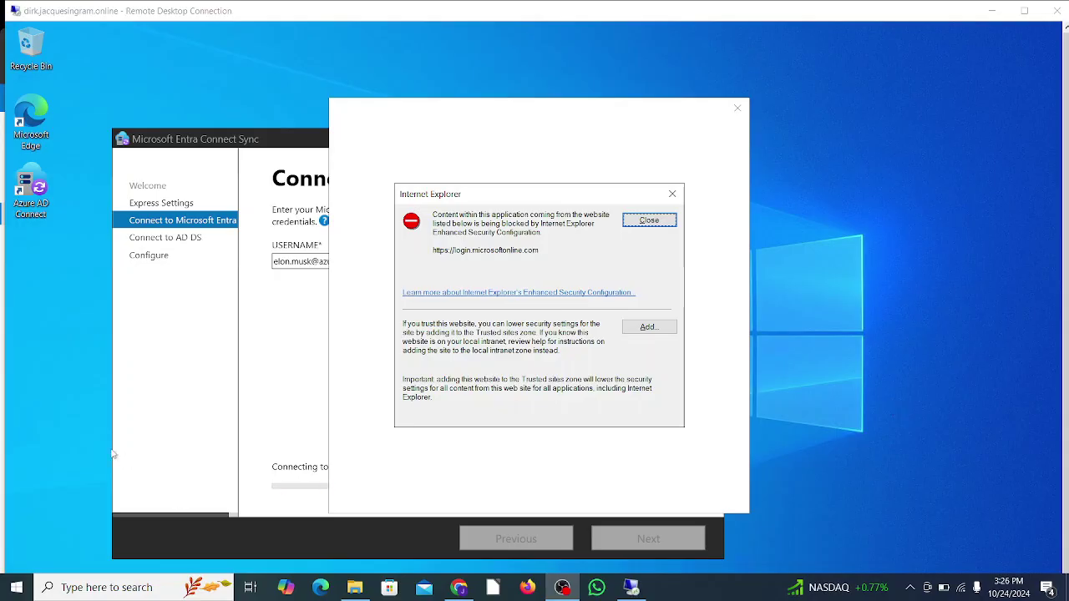
pyautogui.click(100, 445)
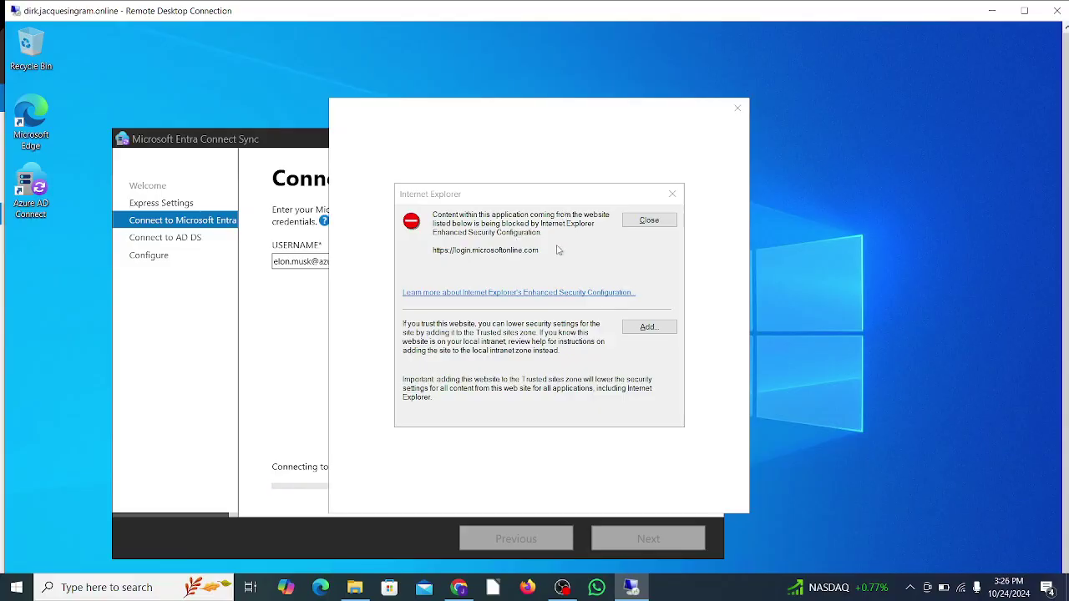
pyautogui.click(661, 332)
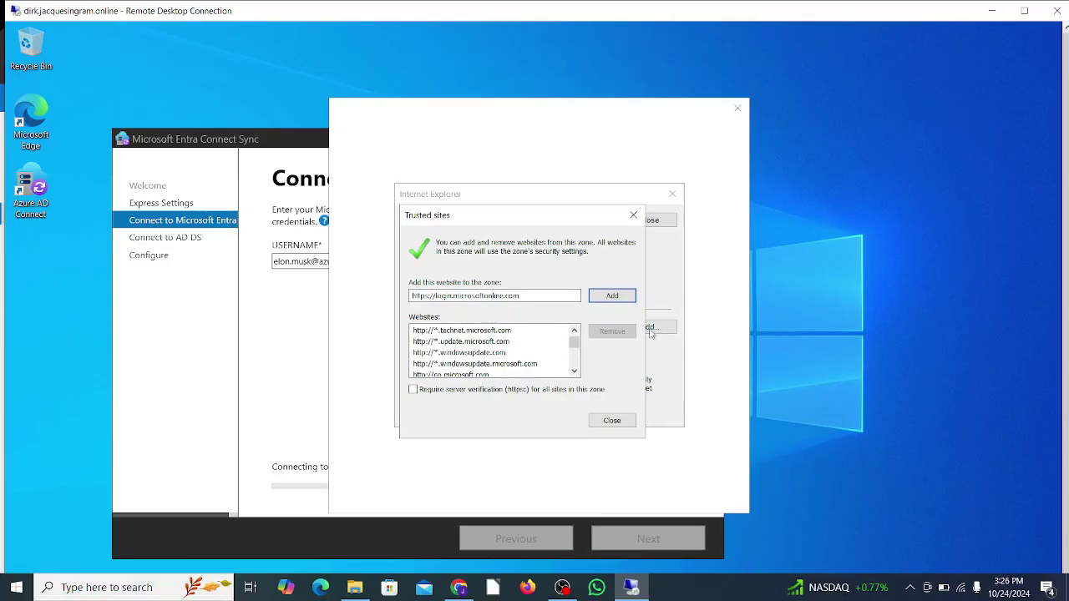
pyautogui.click(606, 297)
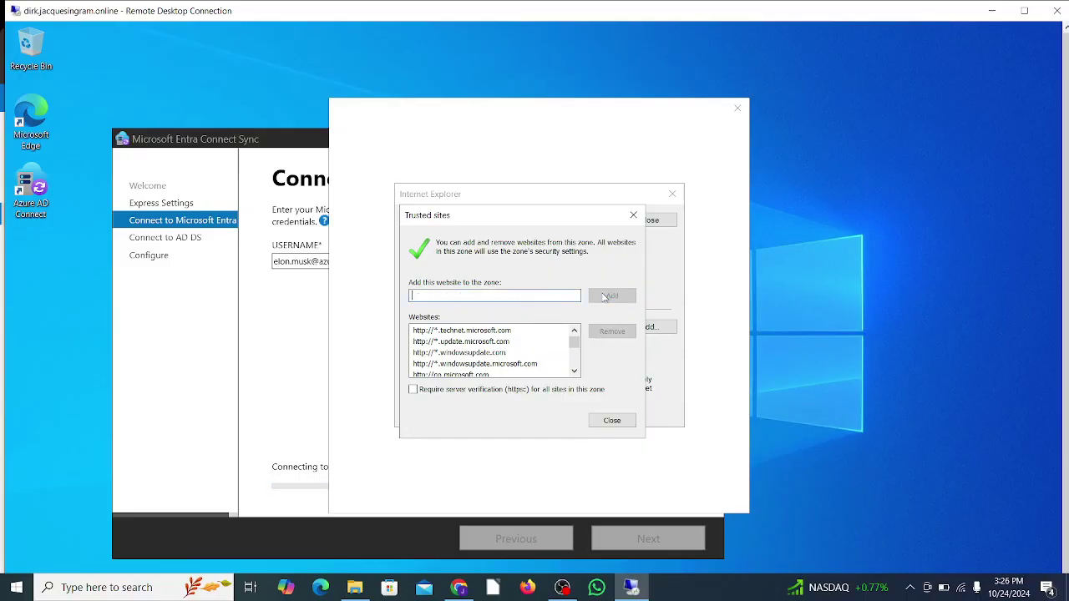
pyautogui.click(612, 422)
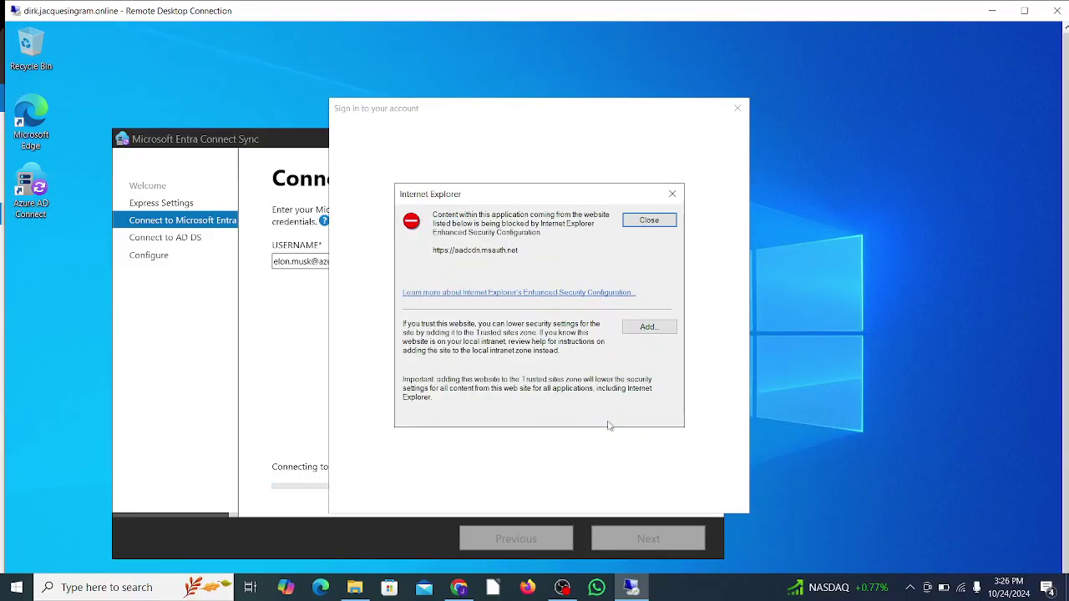
pyautogui.click(649, 327)
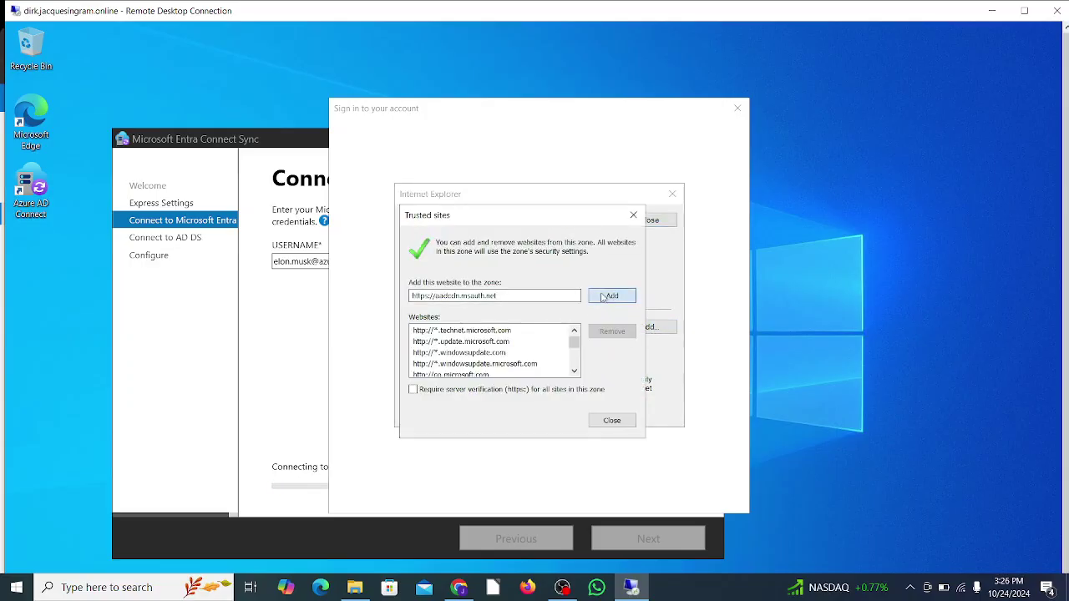
pyautogui.click(593, 298)
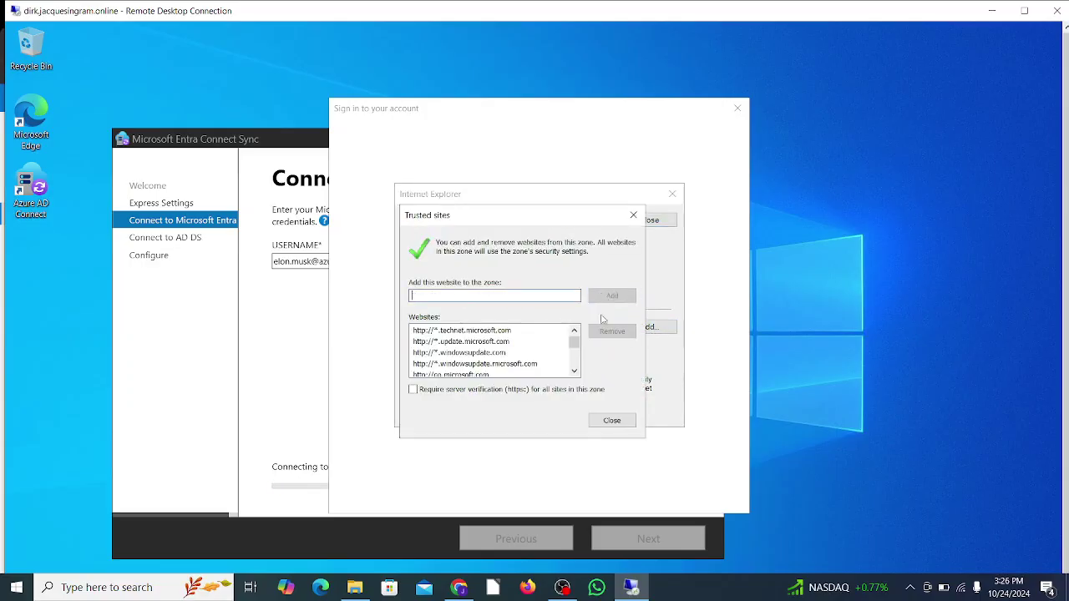
pyautogui.click(610, 421)
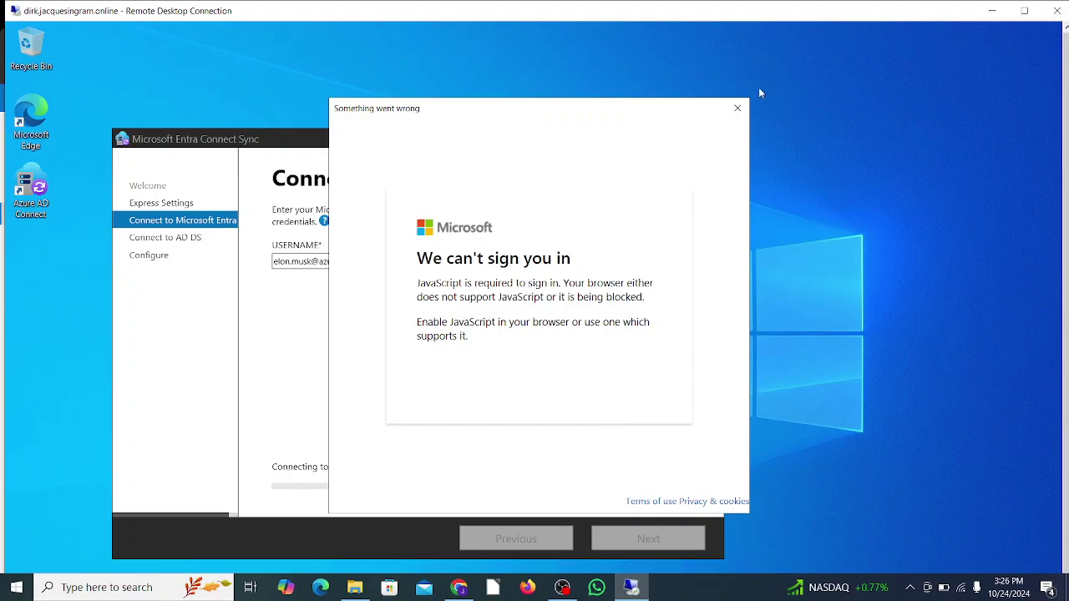
# Close the sign-in window, restart the Microsoft Entra ID connection and submit the administrator's sign-in address.
pyautogui.click(738, 109)
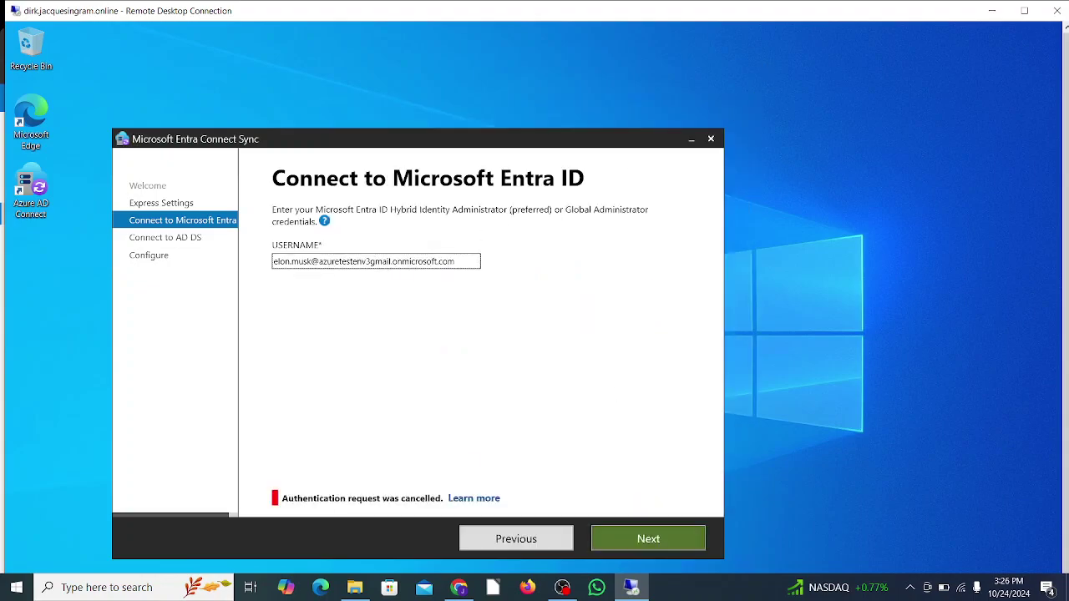
pyautogui.press('Return')
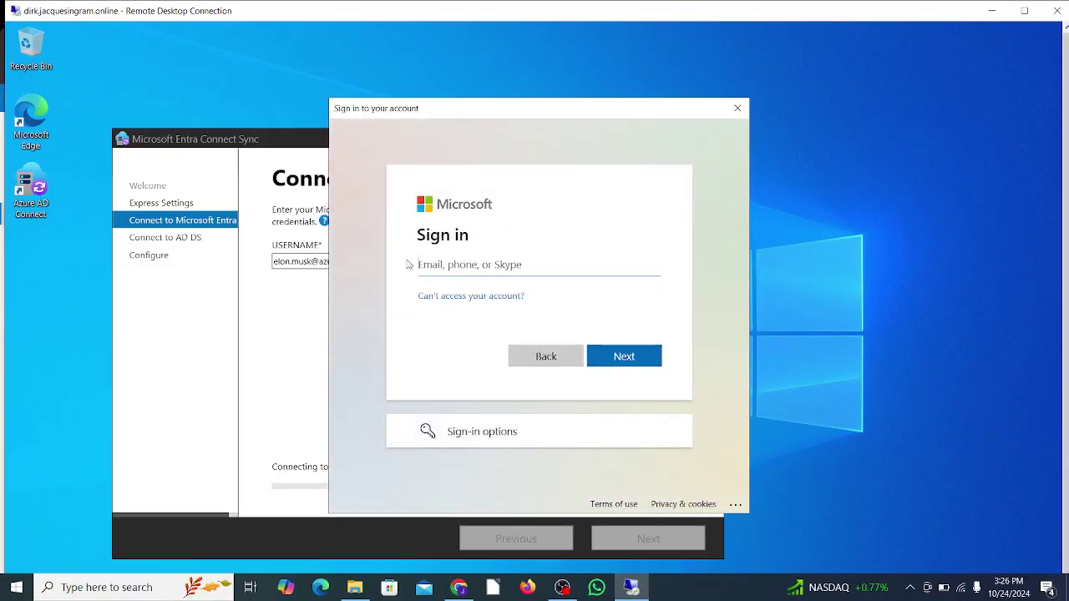
pyautogui.hotkey('ctrl', 'v')
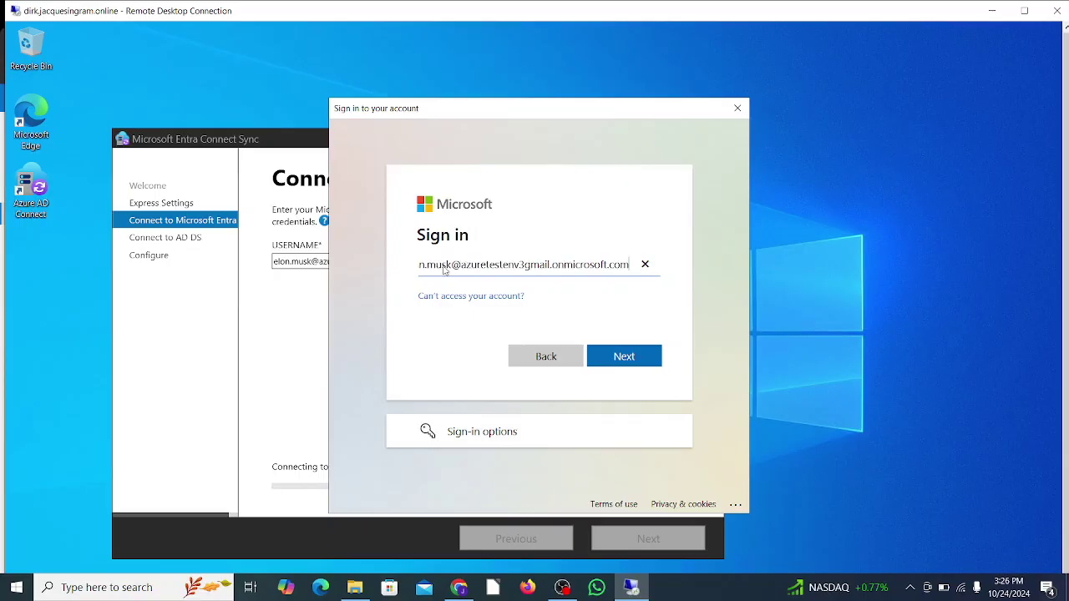
pyautogui.click(628, 356)
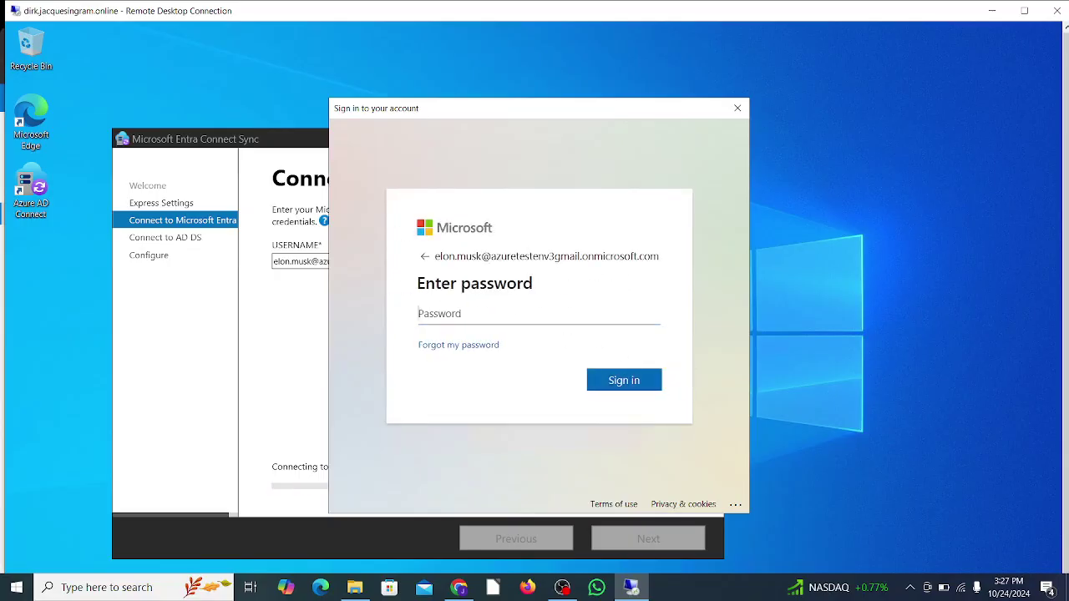
# Enter the administrator's account password and sign in to Microsoft Entra ID.
pyautogui.write('*****')
pyautogui.press('BackSpace')
pyautogui.press('BackSpace')
pyautogui.press('BackSpace')
pyautogui.press('BackSpace')
pyautogui.press('BackSpace')
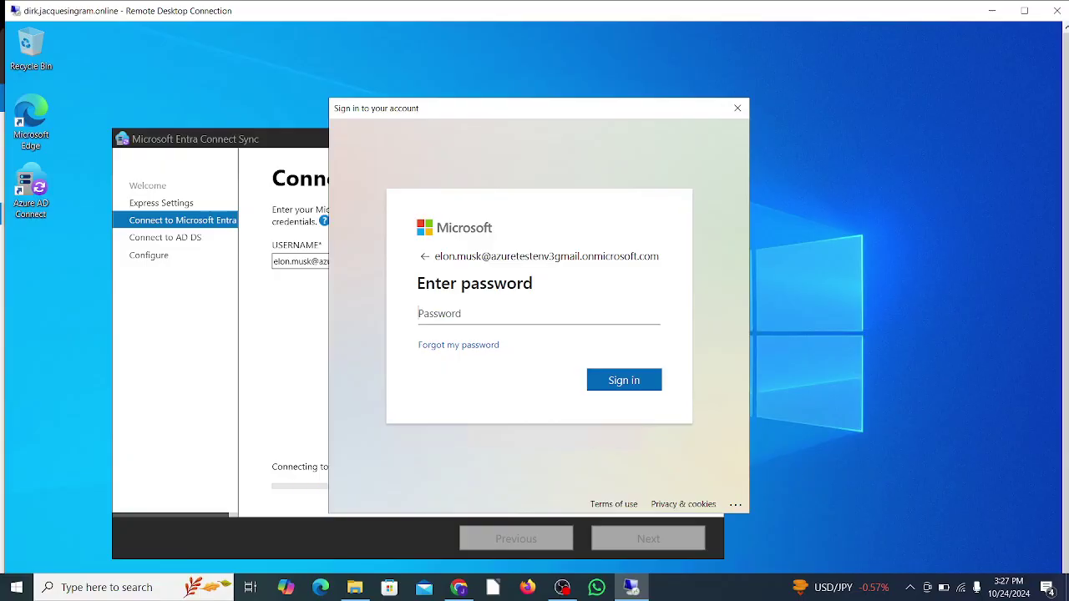
pyautogui.write('***********')
pyautogui.press('Return')
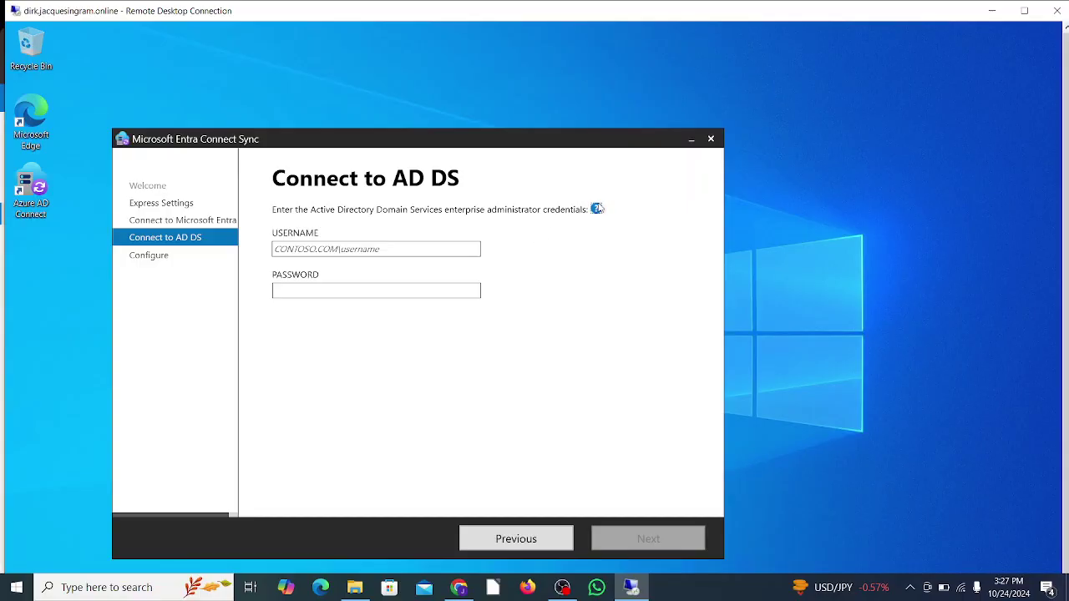
# Provide the enterprise administrator's username and password for AD DS and proceed to the Microsoft Entra sign-in configuration.
pyautogui.moveTo(598, 209)
pyautogui.moveTo(563, 590)
pyautogui.click(595, 209)
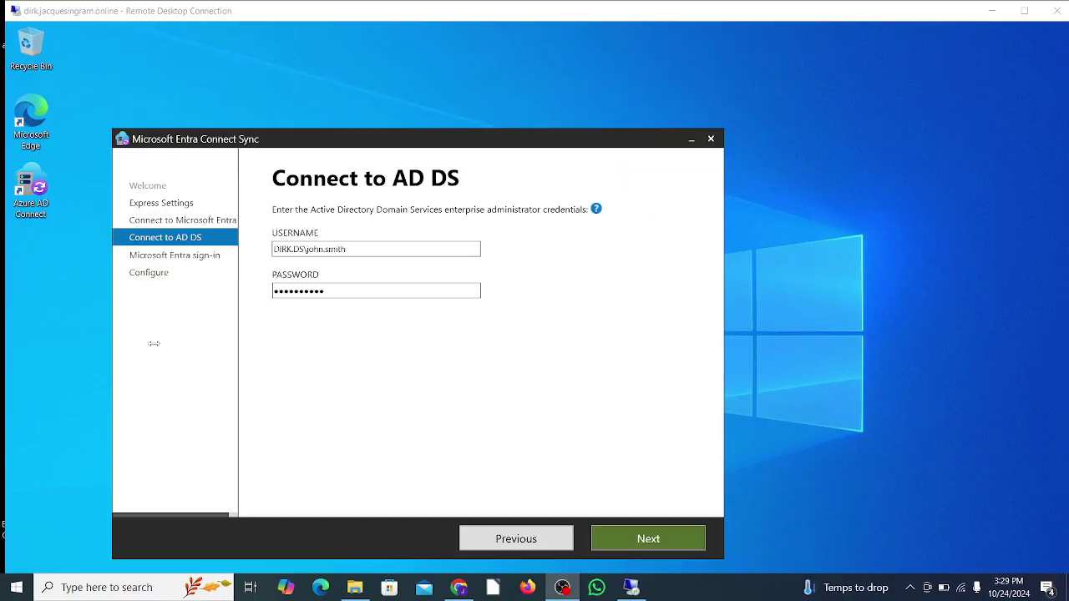
pyautogui.click(150, 348)
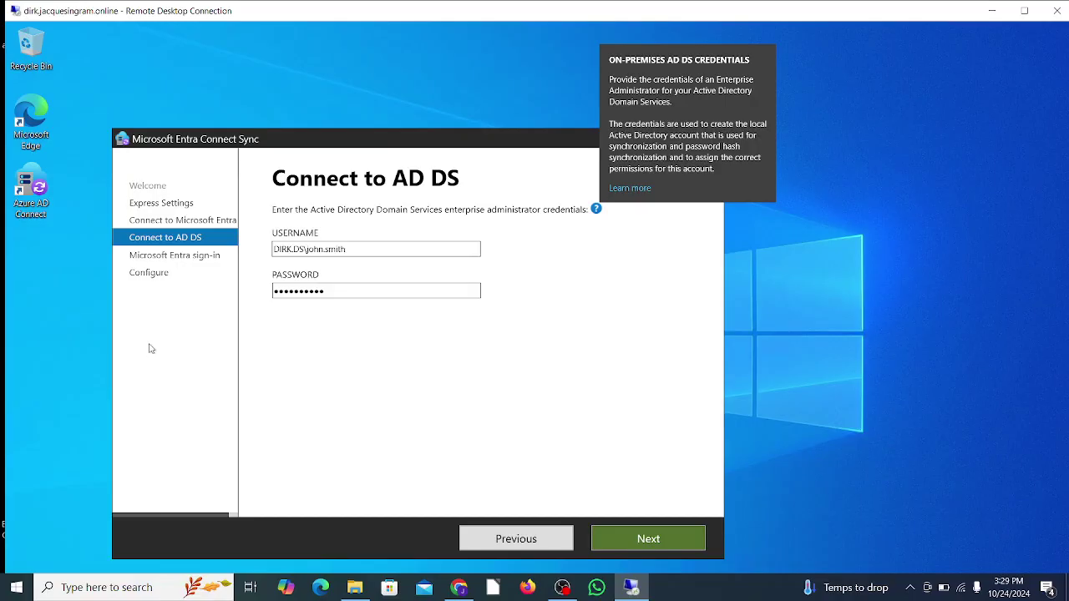
pyautogui.click(636, 541)
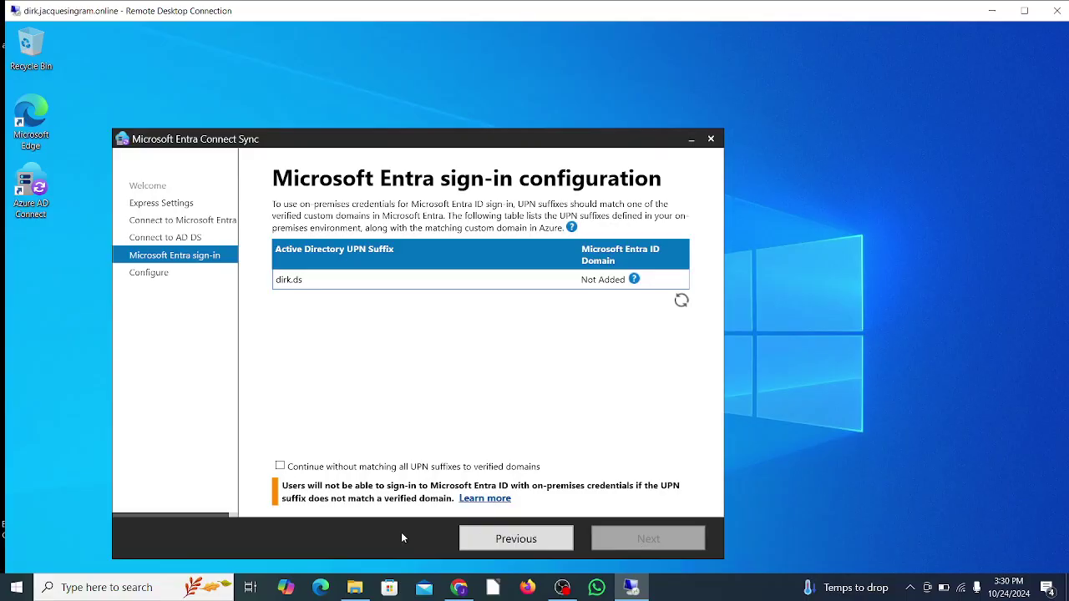
# Continue without matching all UPN suffixes to verified domains and install the configuration with synchronization starting on completion.
pyautogui.click(280, 468)
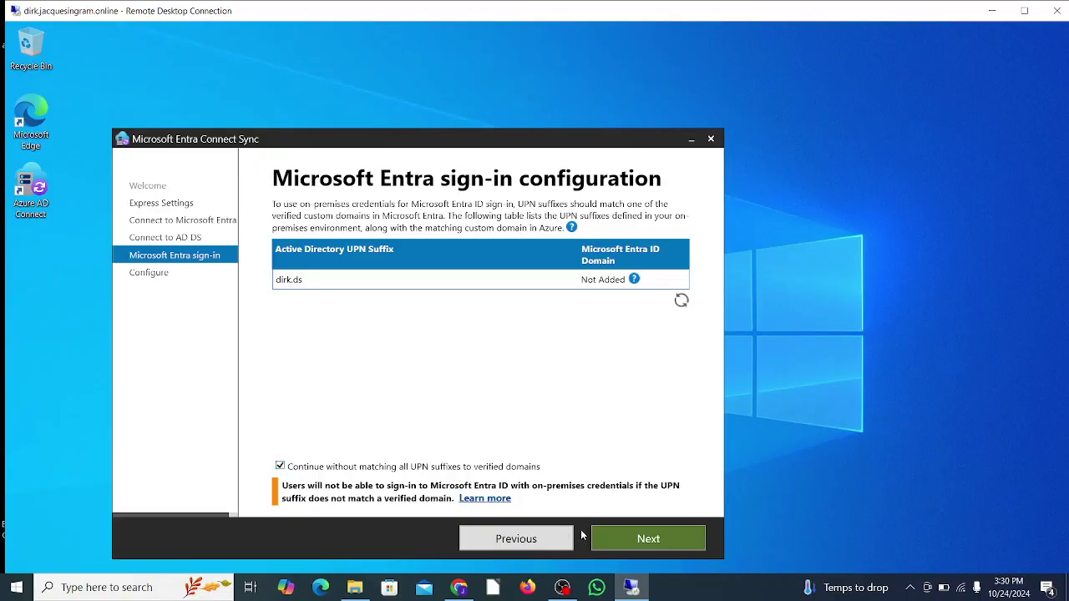
pyautogui.click(649, 543)
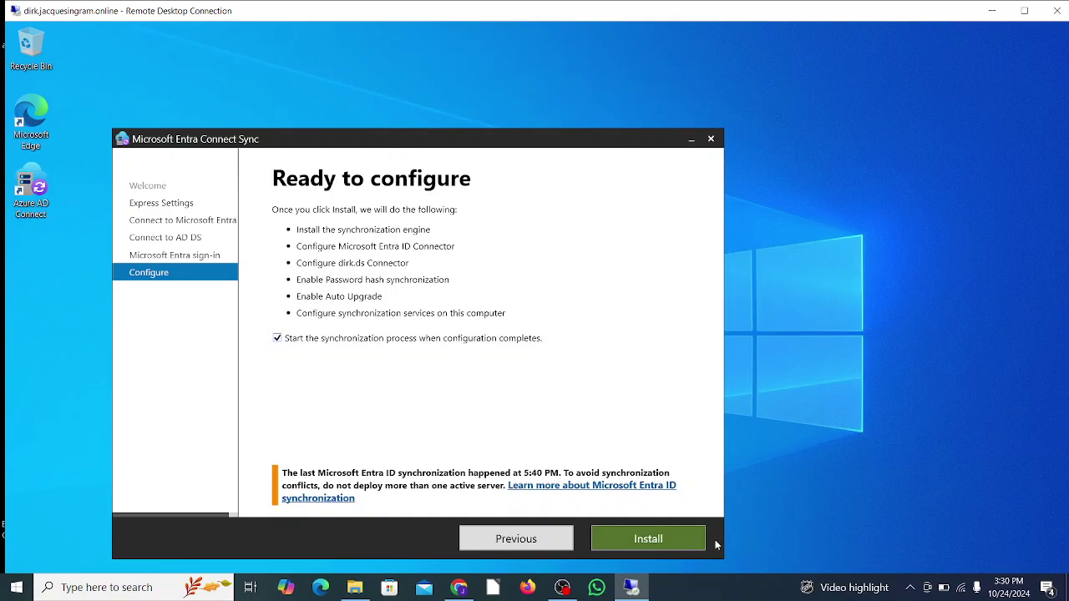
pyautogui.click(655, 545)
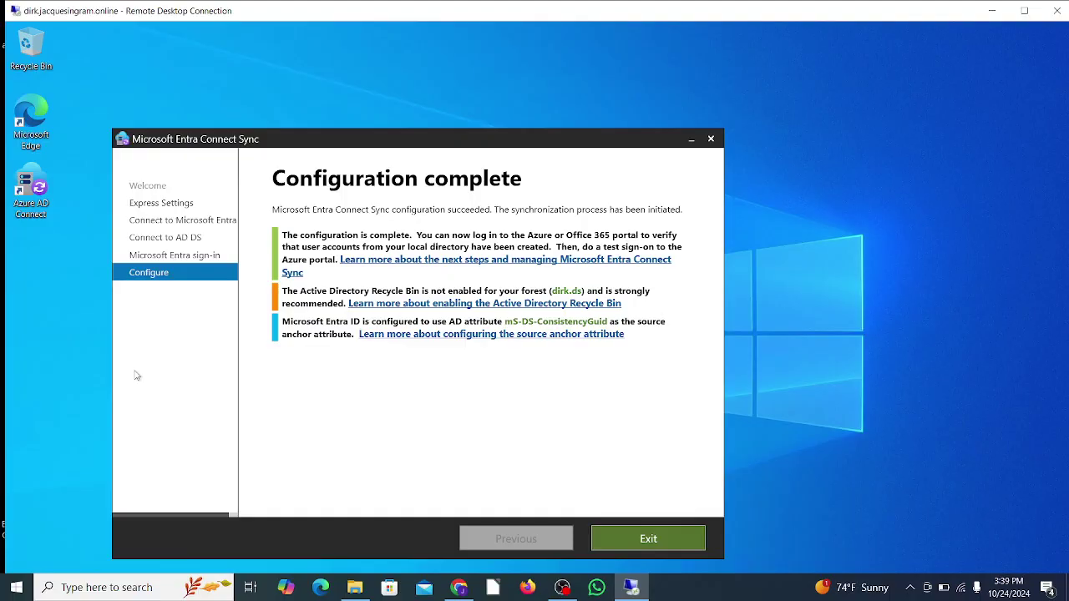
# Exit the completed Microsoft Entra Connect Sync wizard, minimize the remote desktop session and open the Users list in the Azure portal in Chrome.
pyautogui.click(635, 543)
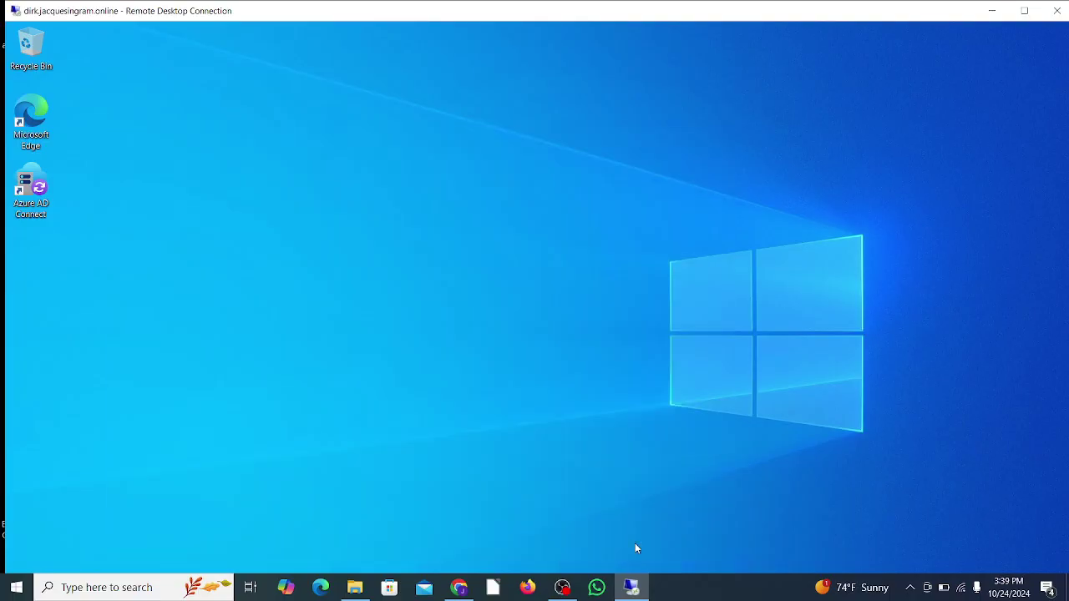
pyautogui.click(996, 10)
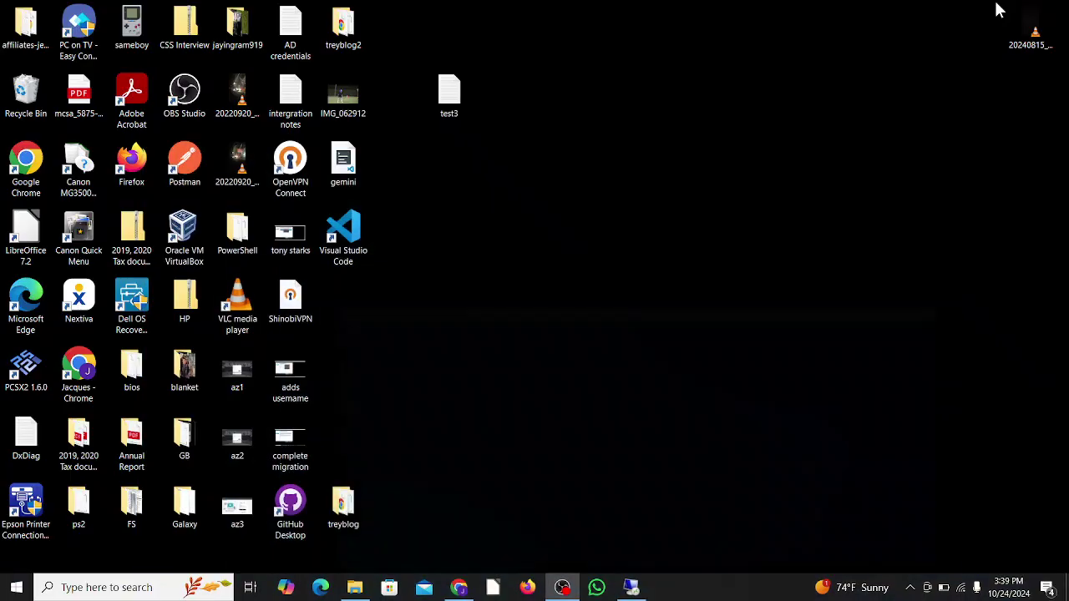
pyautogui.moveTo(462, 587)
pyautogui.click(459, 559)
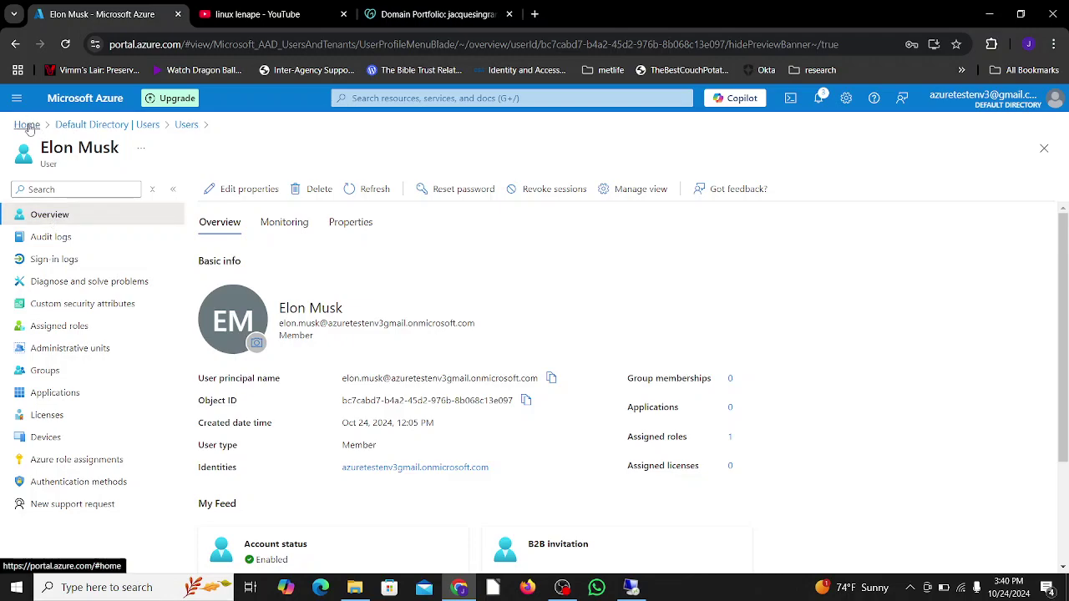
pyautogui.click(27, 125)
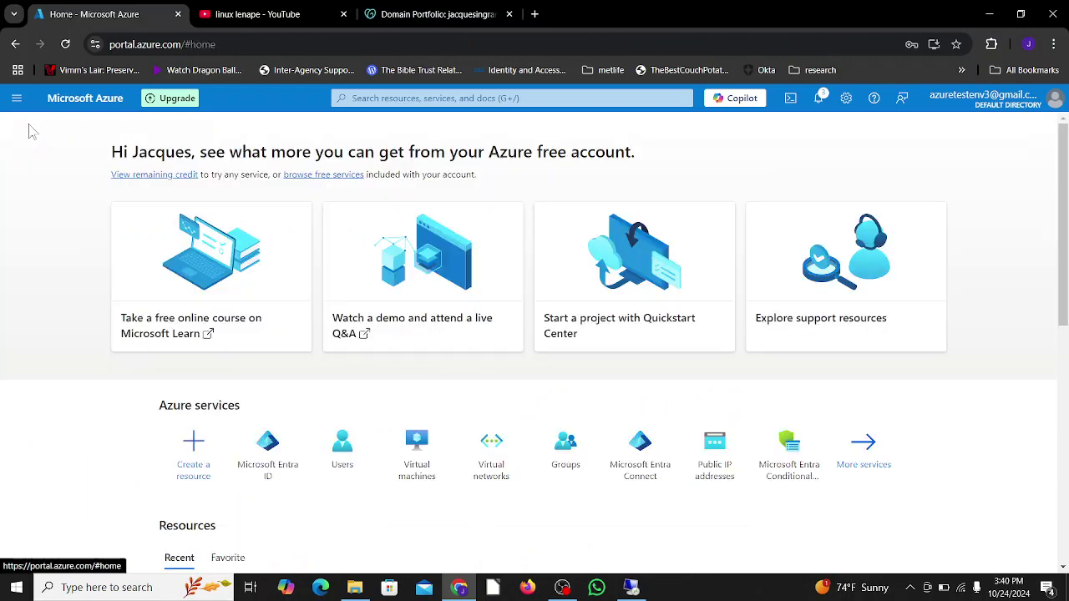
pyautogui.click(347, 458)
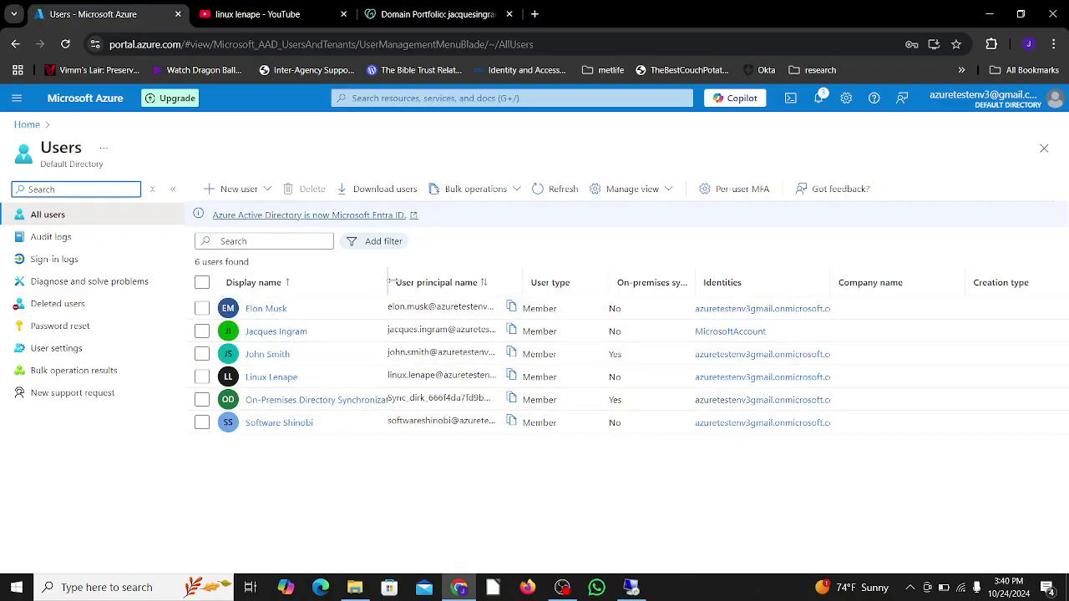
# Widen the Display name and On-premises sync enabled columns and check the sync status of the on-premises user and the synchronization service account.
pyautogui.moveTo(387, 280); pyautogui.dragTo(473, 274)
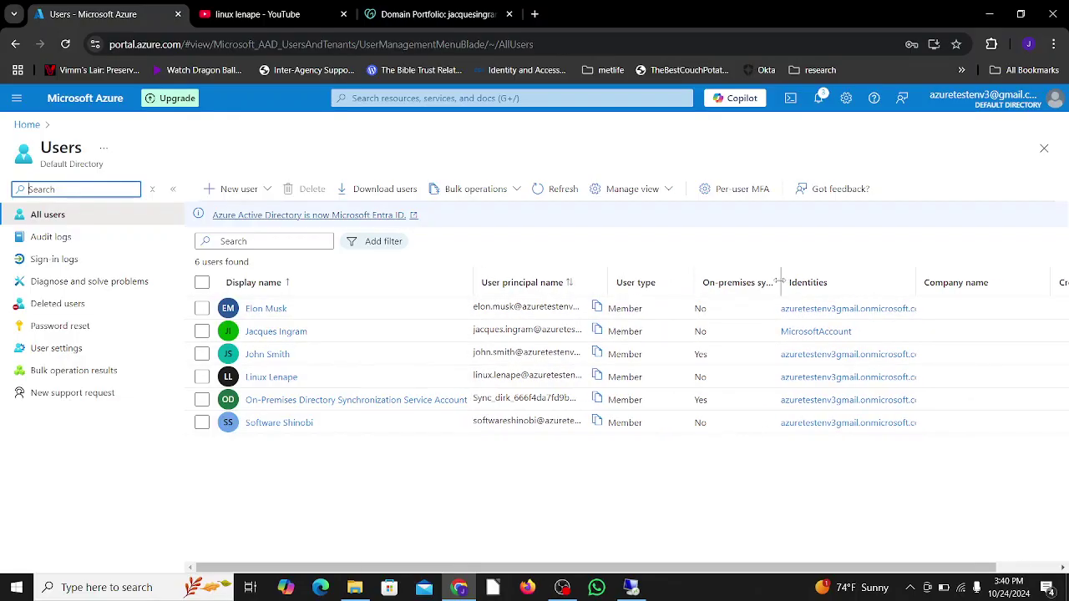
pyautogui.moveTo(783, 287); pyautogui.dragTo(842, 281)
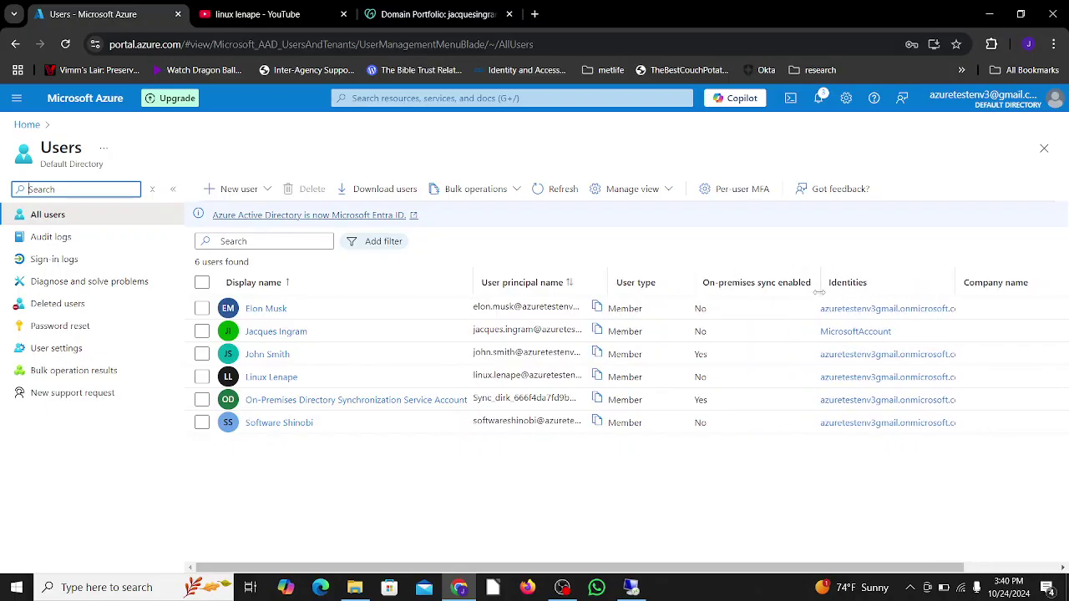
pyautogui.doubleClick(700, 354)
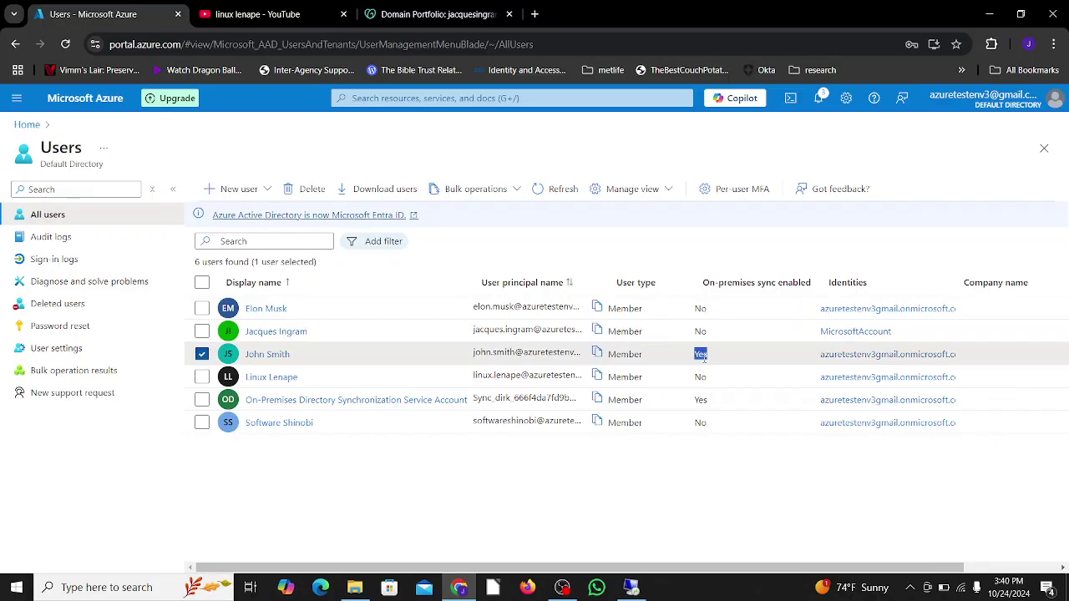
pyautogui.doubleClick(700, 400)
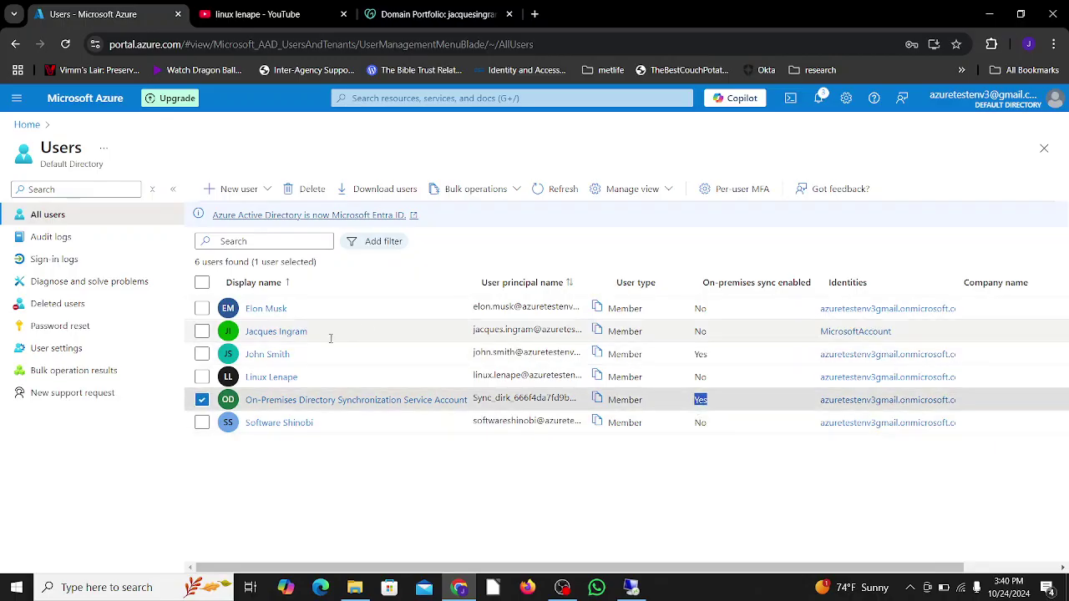
# Open the profile of the user synchronized from the on-premises directory and review its overview.
pyautogui.click(278, 355)
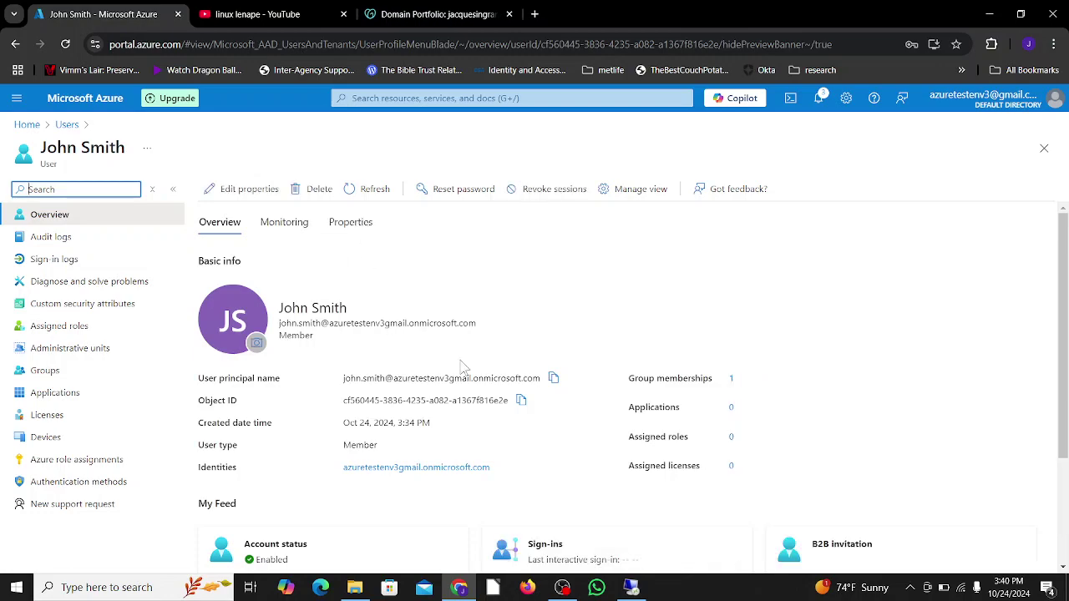
pyautogui.scroll(-2, 528, 320)
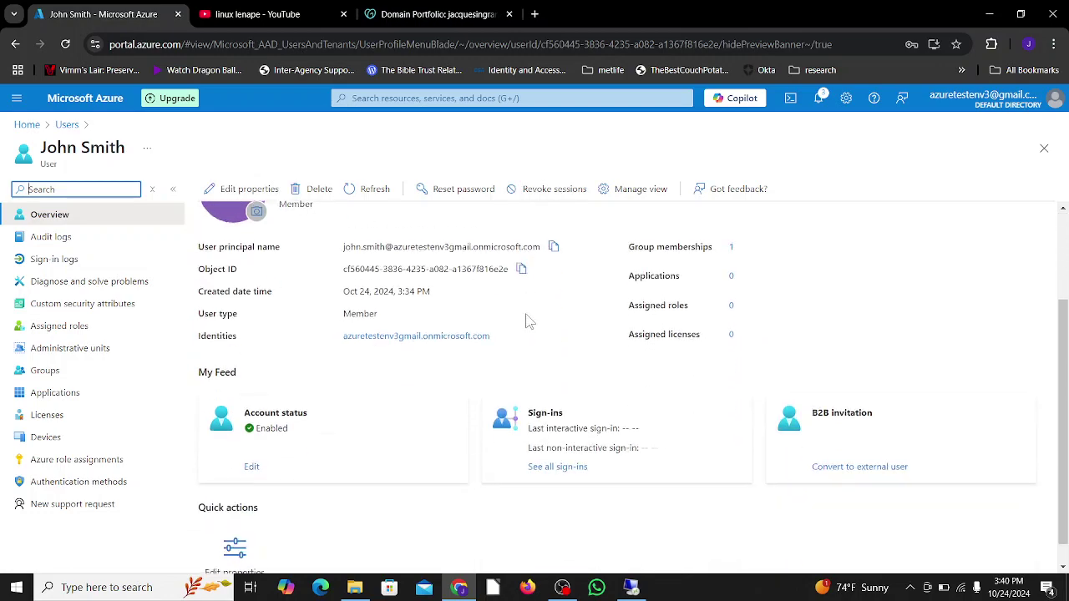
pyautogui.scroll(2, 525, 314)
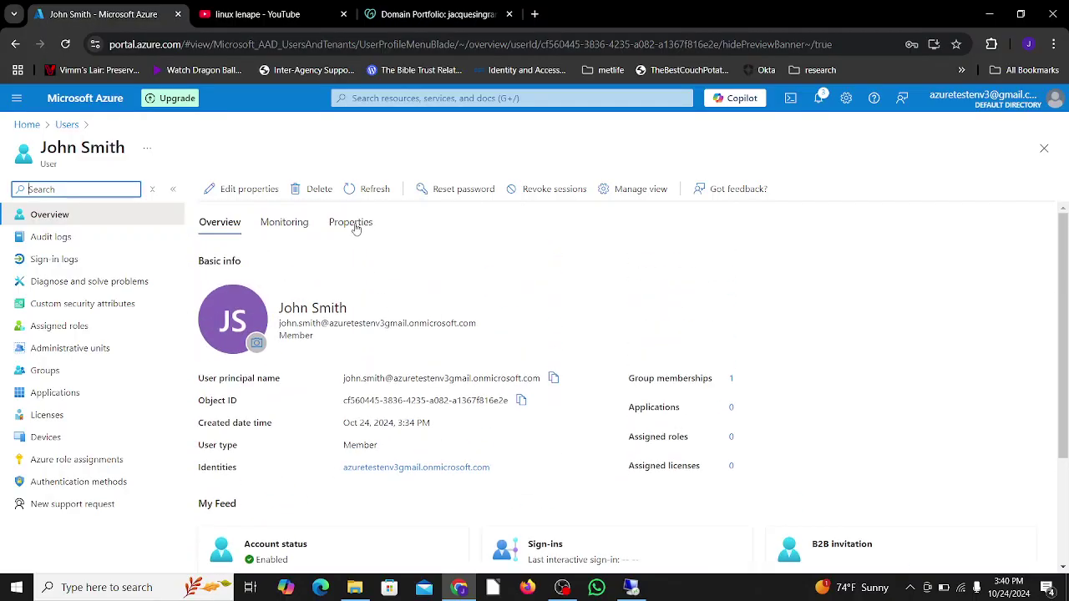
# Examine the synchronized user's properties, including the On-premises section and its on-premises domain name.
pyautogui.click(351, 222)
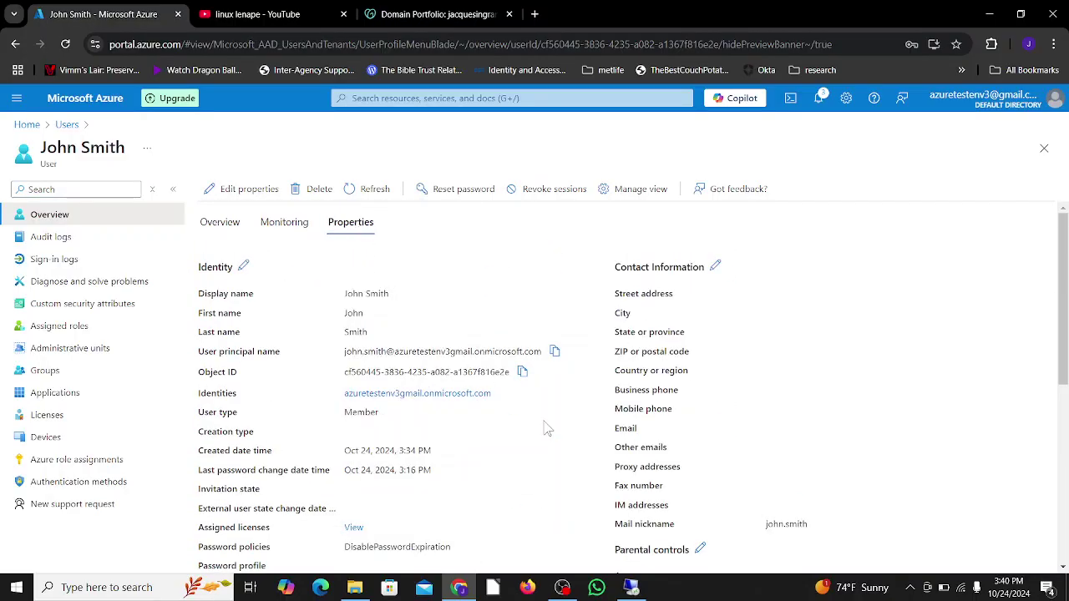
pyautogui.scroll(-1, 544, 426)
pyautogui.scroll(-3, 547, 428)
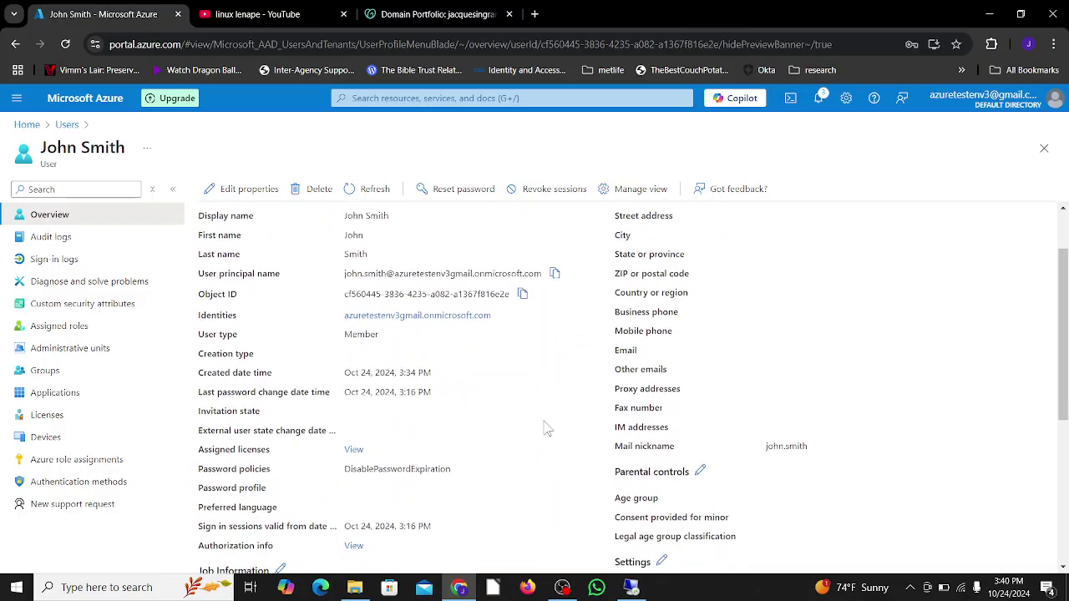
pyautogui.scroll(-4, 547, 429)
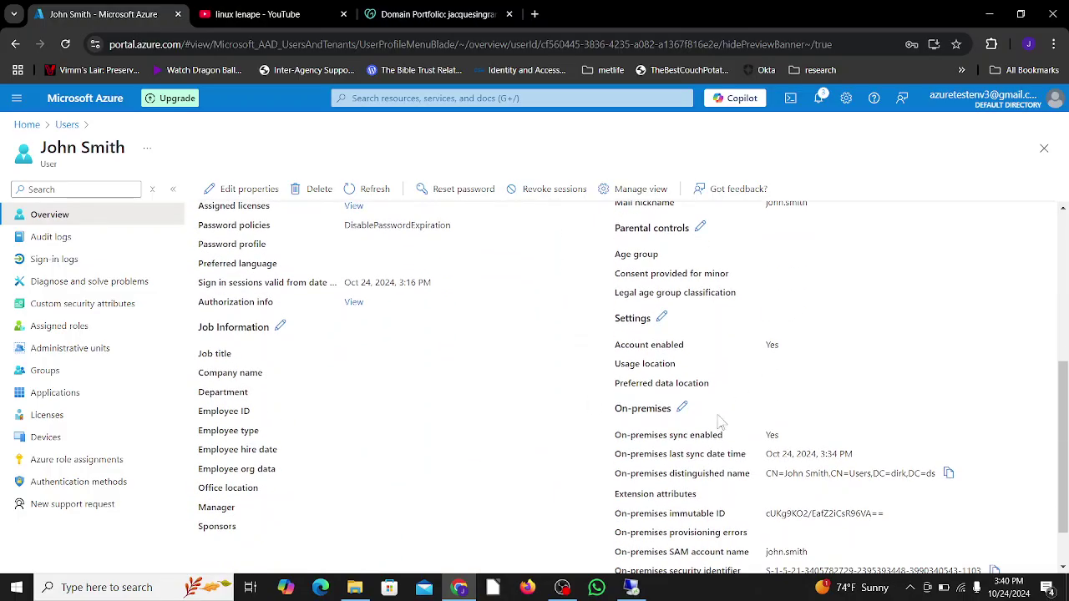
pyautogui.scroll(-1, 573, 459)
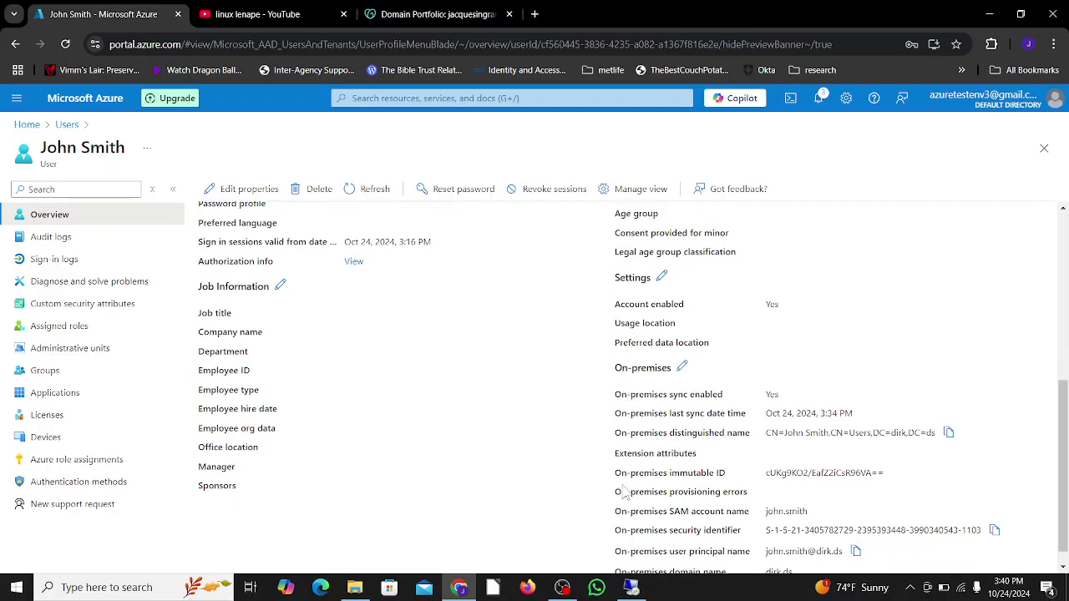
pyautogui.scroll(-1, 625, 493)
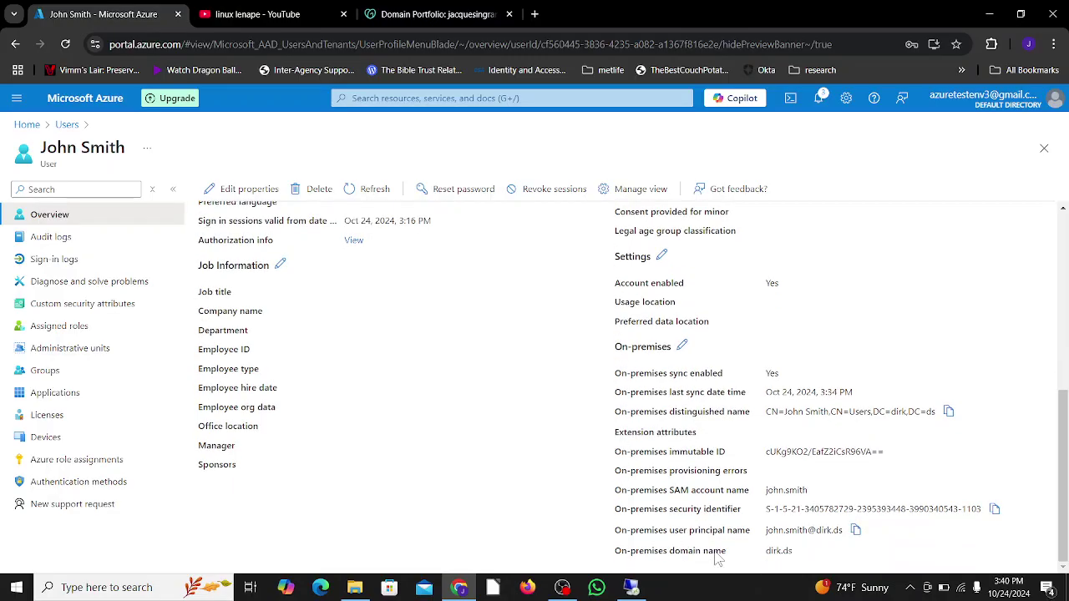
pyautogui.doubleClick(790, 548)
pyautogui.click(767, 550)
pyautogui.scroll(5, 572, 467)
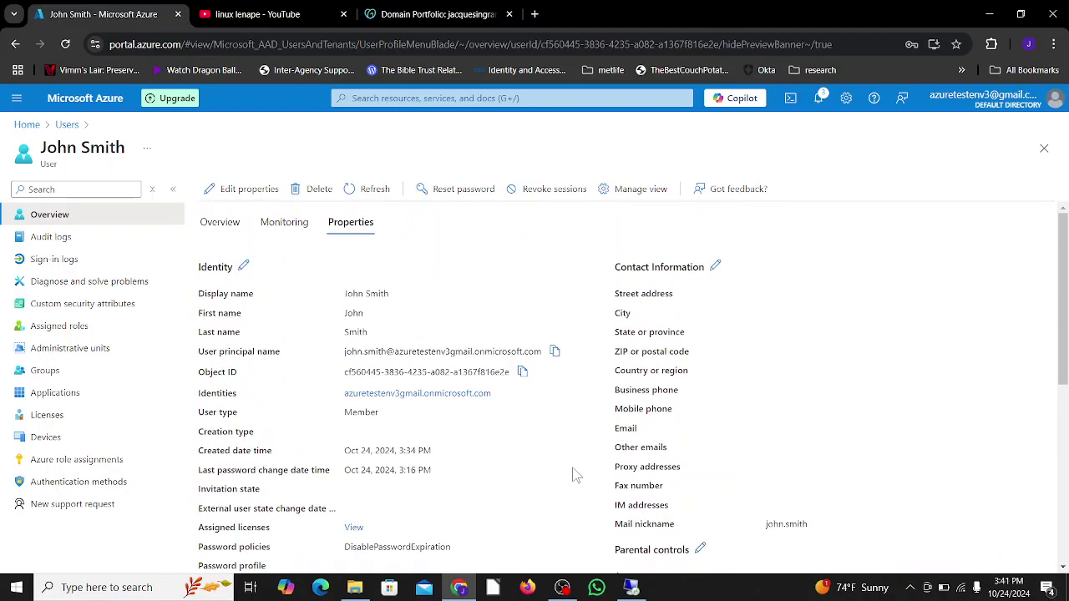
# Go to the groups of the Microsoft Entra ID default directory and open the Developer group.
pyautogui.click(25, 126)
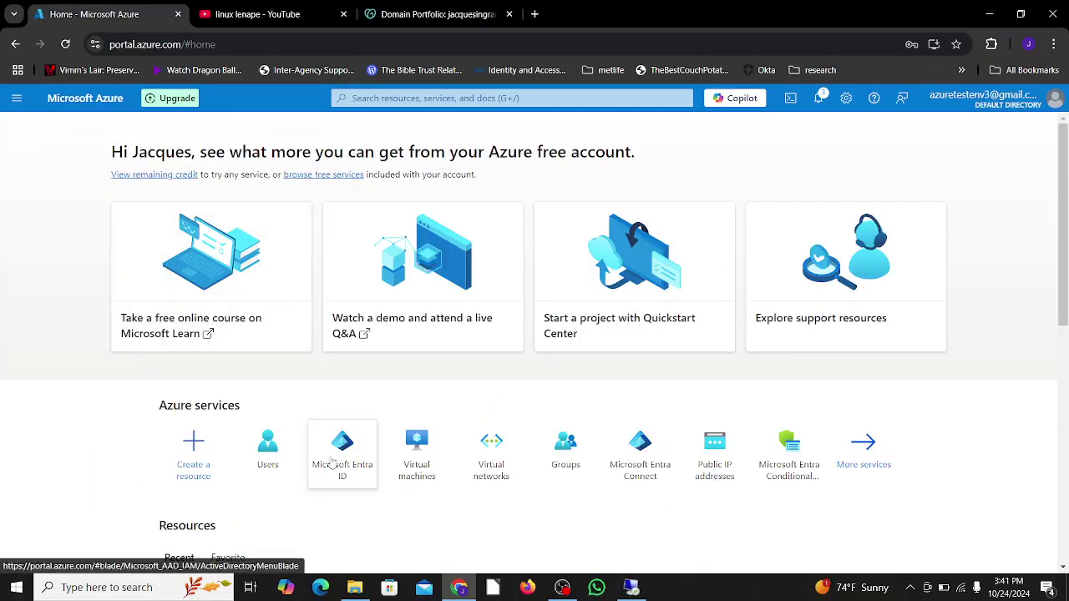
pyautogui.click(332, 466)
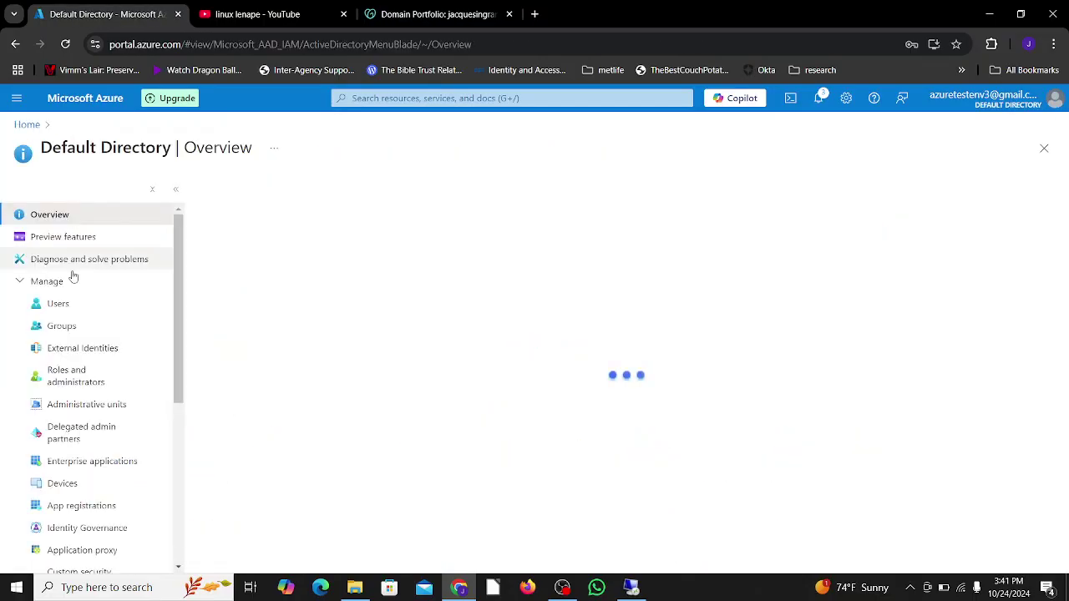
pyautogui.click(62, 326)
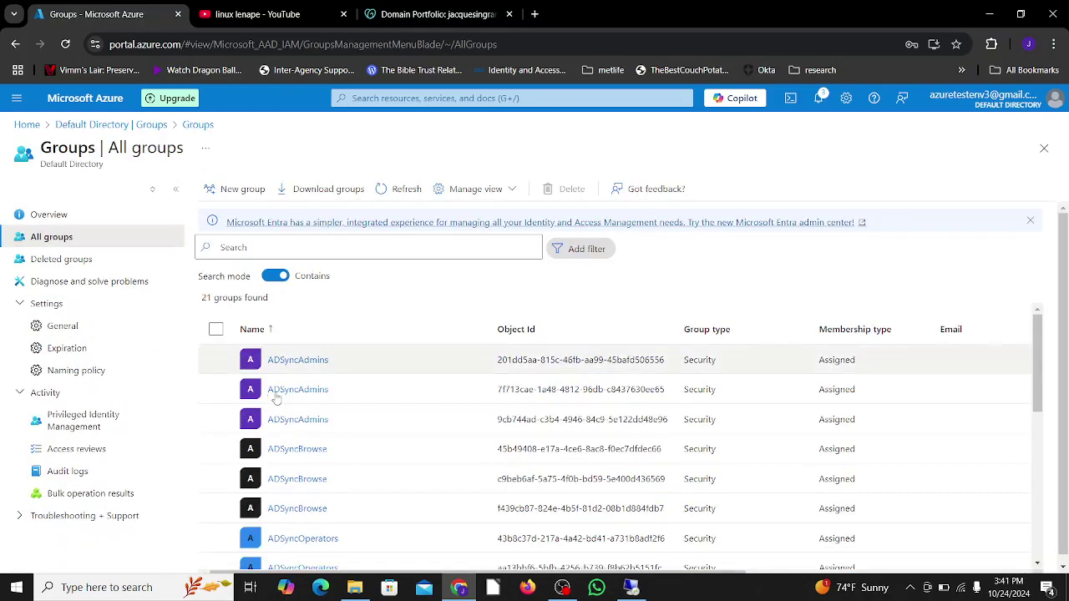
pyautogui.scroll(-3, 412, 432)
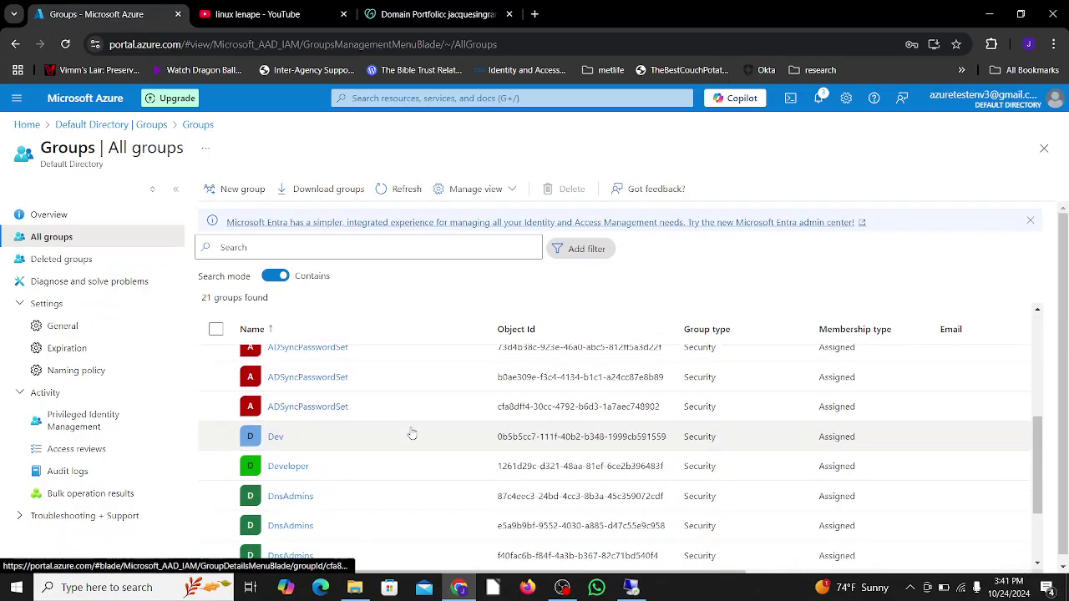
pyautogui.scroll(-1, 412, 433)
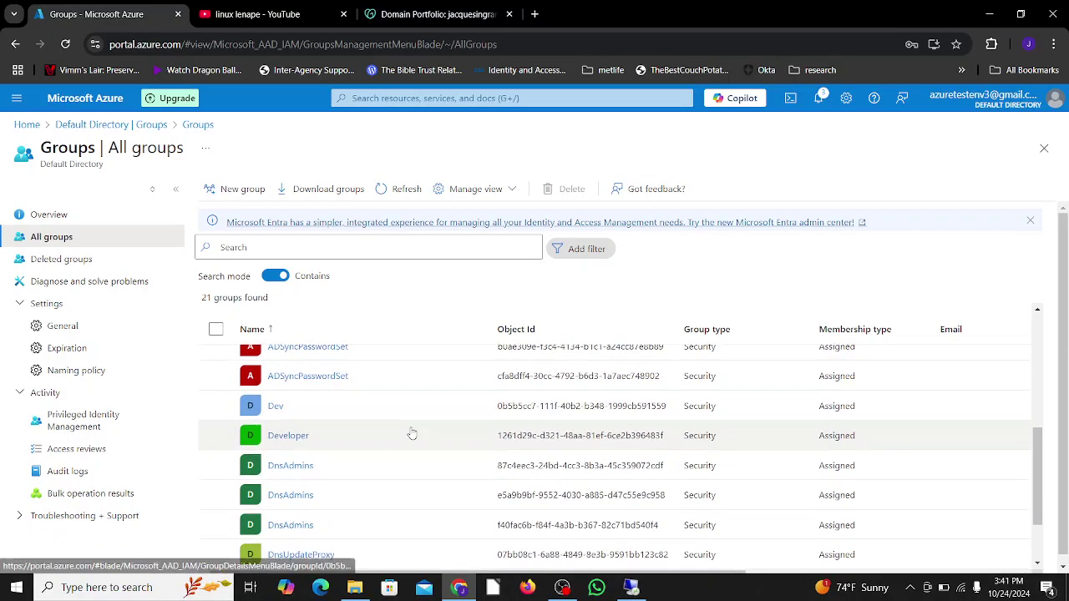
pyautogui.click(288, 435)
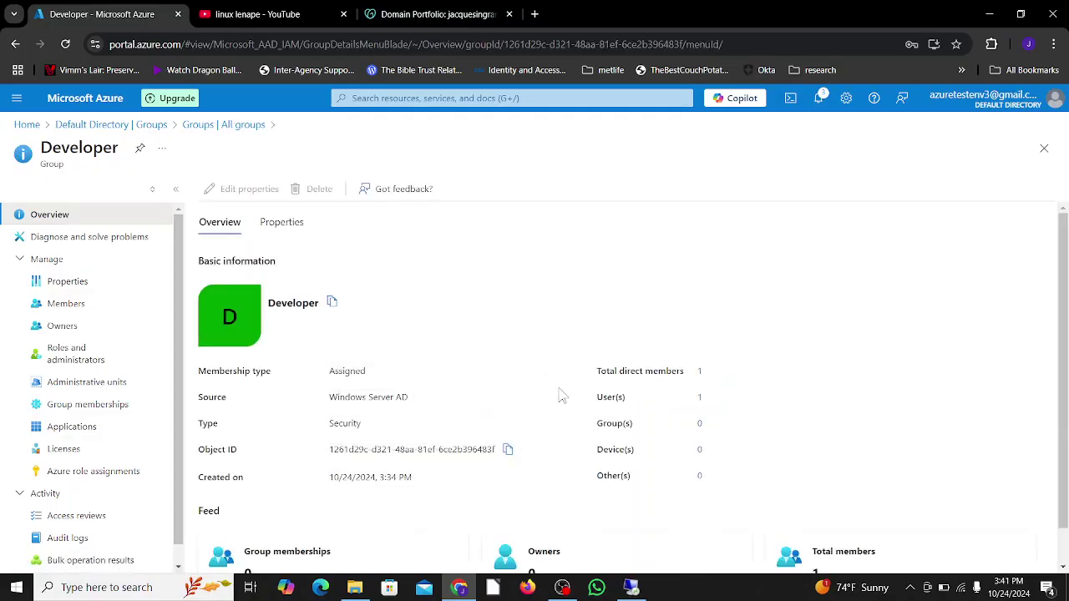
# Check the Developer group's source and type, and view its direct members.
pyautogui.scroll(-1, 563, 396)
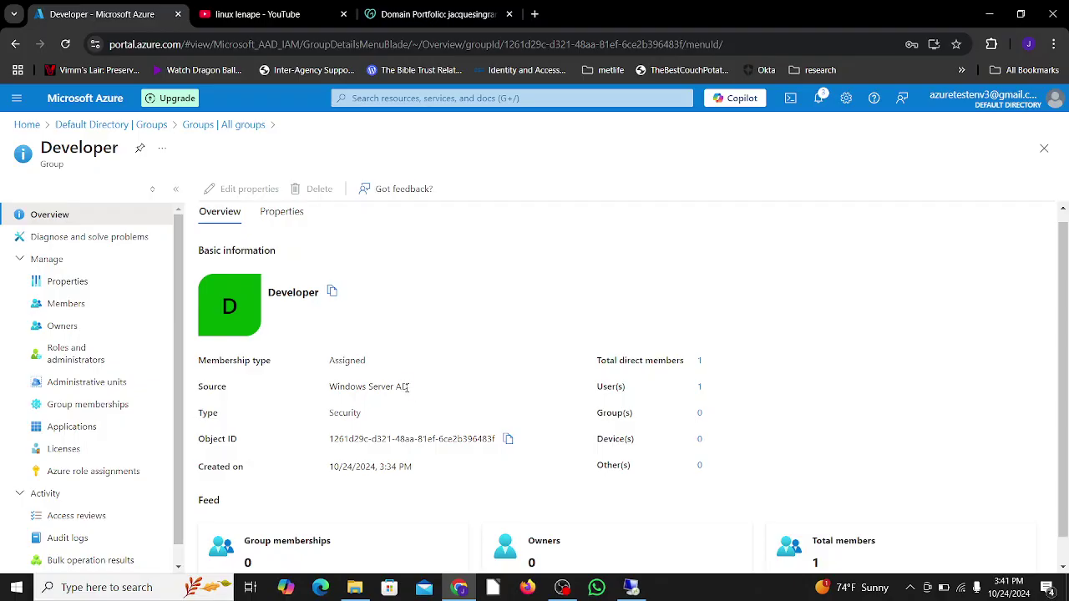
pyautogui.moveTo(407, 387); pyautogui.dragTo(329, 386)
pyautogui.click(333, 393)
pyautogui.doubleClick(344, 411)
pyautogui.click(366, 386)
pyautogui.scroll(-1, 502, 417)
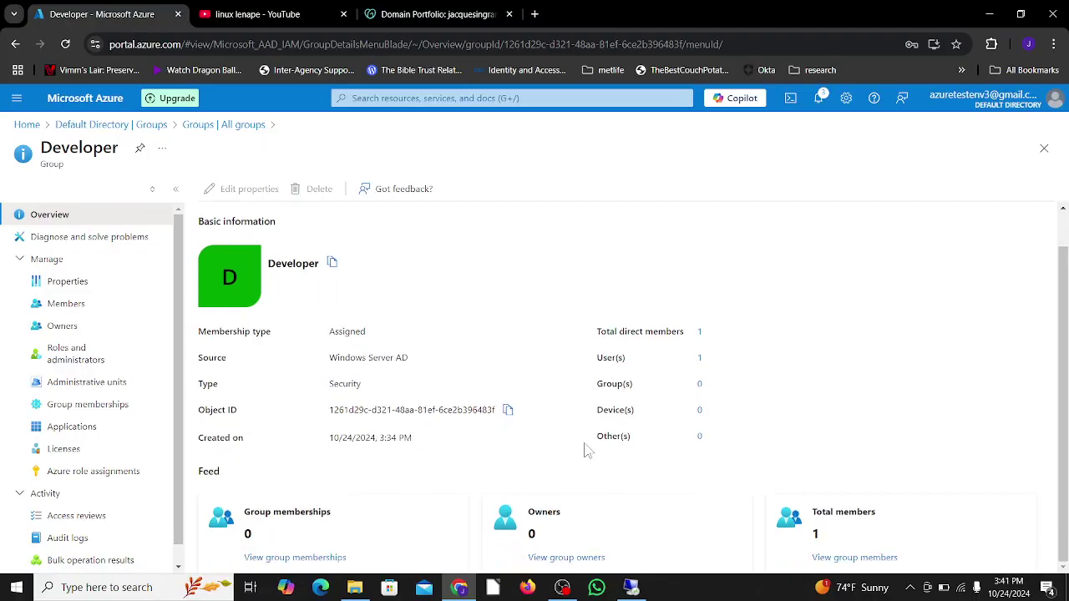
pyautogui.scroll(1, 588, 451)
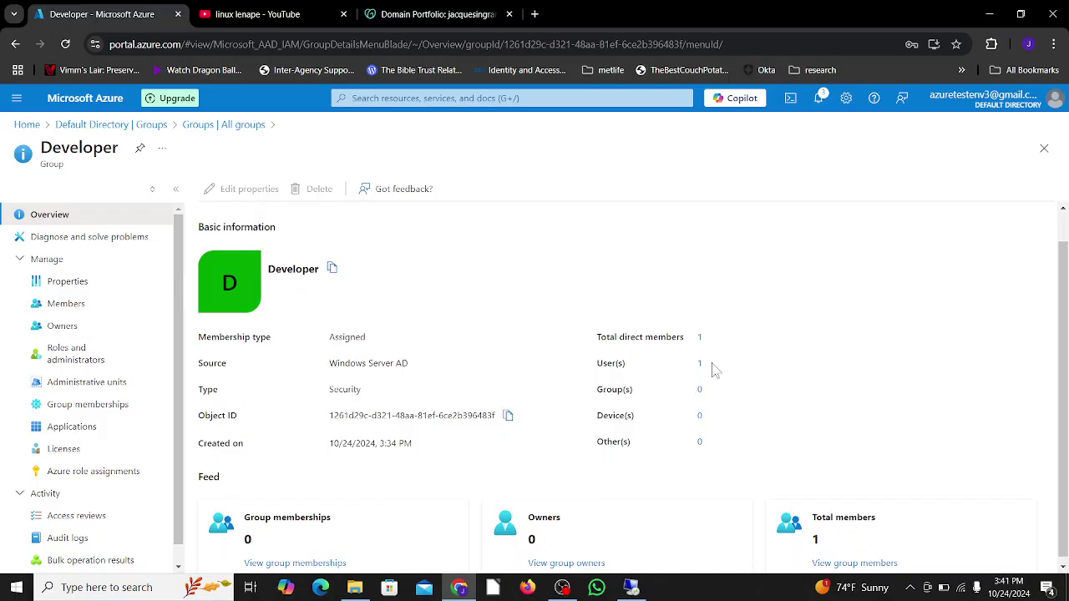
pyautogui.click(700, 339)
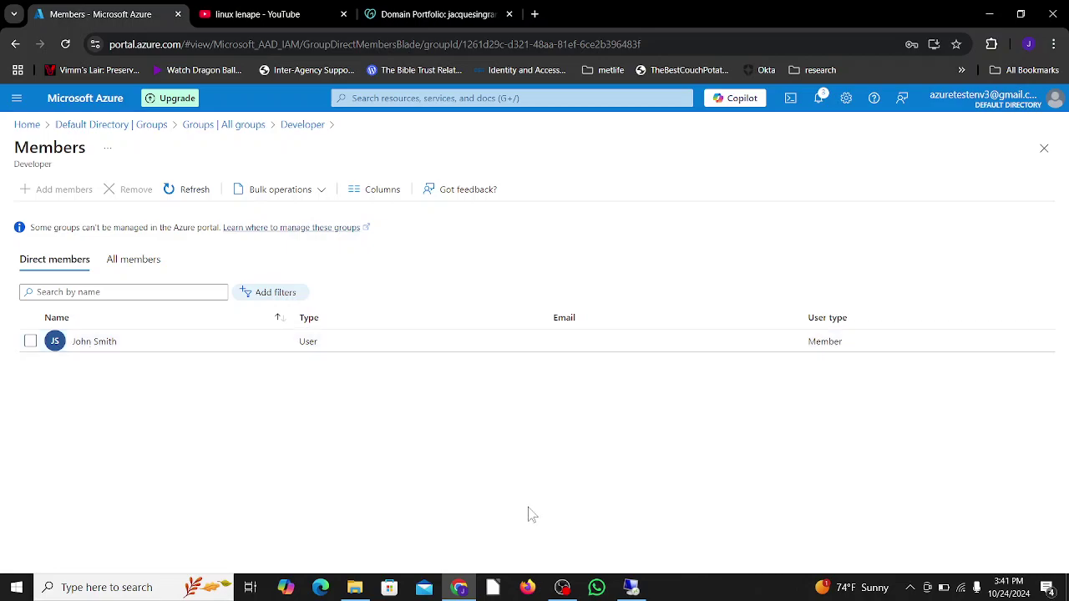
pyautogui.click(562, 587)
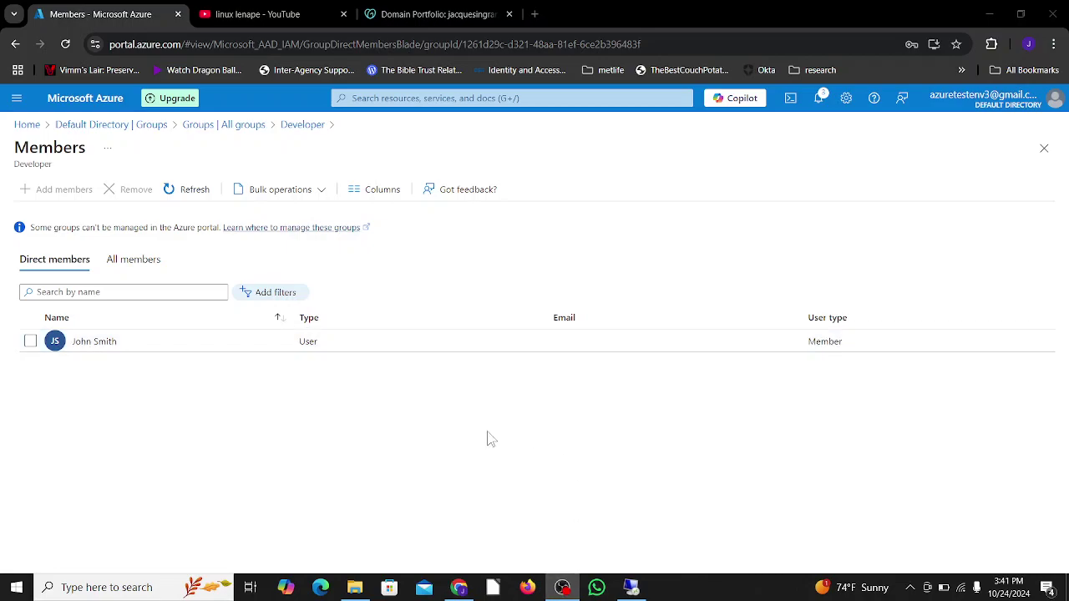